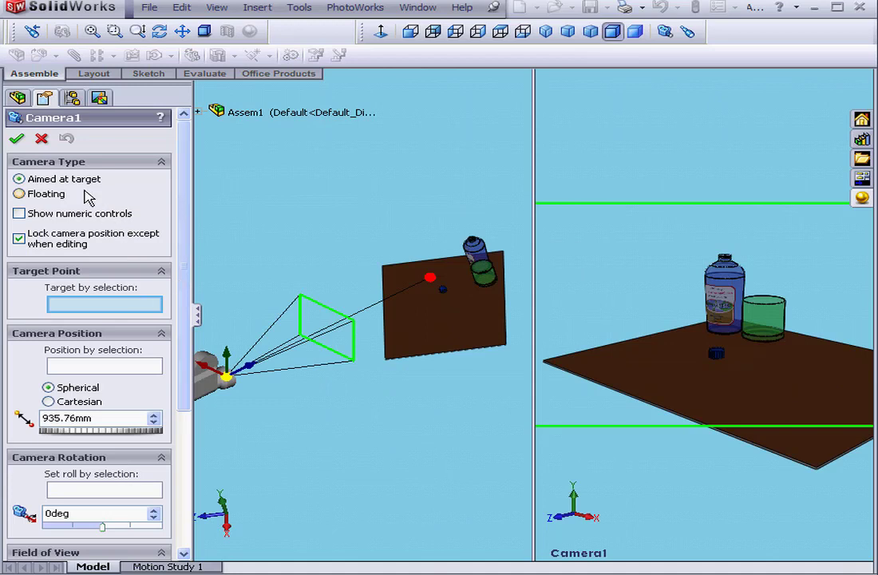
# Try the Floating camera type, return to Aimed at target, and toggle the numeric controls on and off.
pyautogui.click(22, 195)
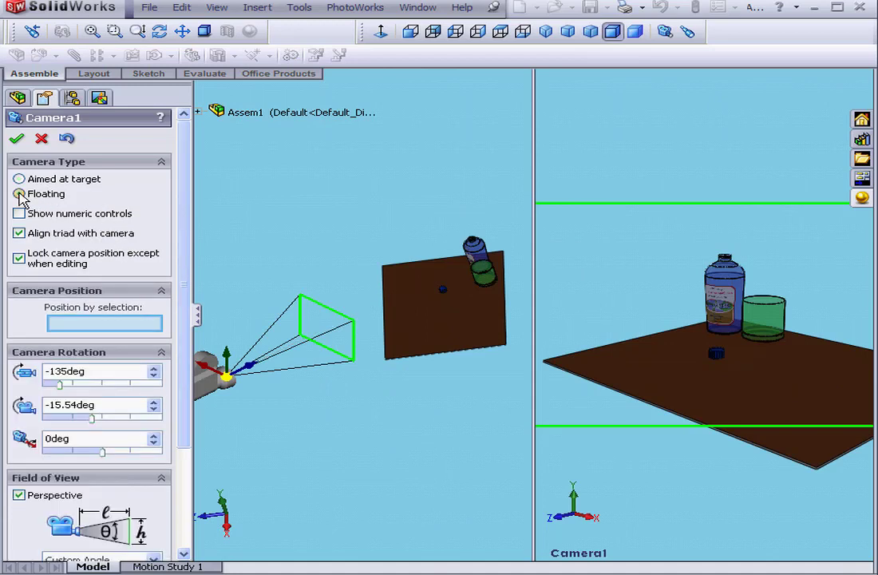
pyautogui.click(29, 184)
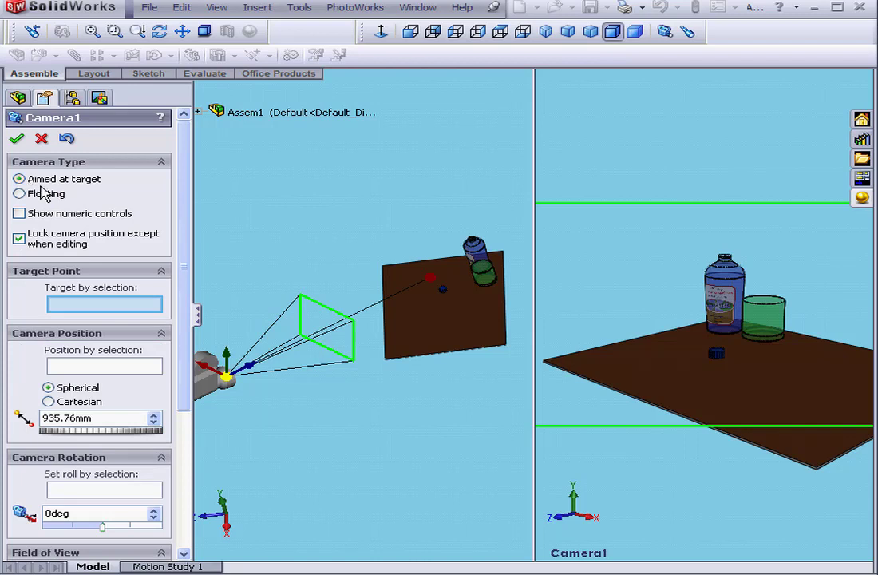
pyautogui.click(19, 214)
pyautogui.click(20, 214)
# Aim Camera1's target point at an edge of the cap and clear the target selection.
pyautogui.click(721, 361)
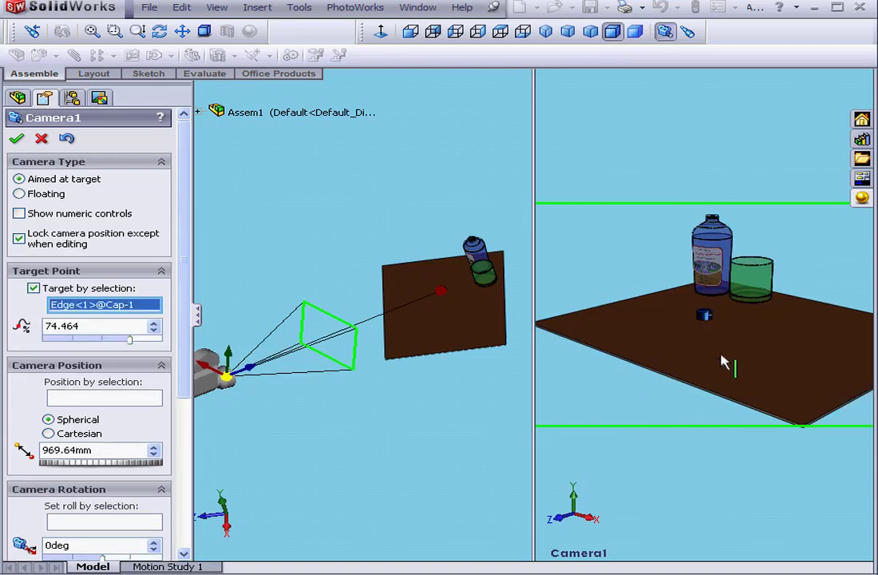
pyautogui.rightClick(139, 315)
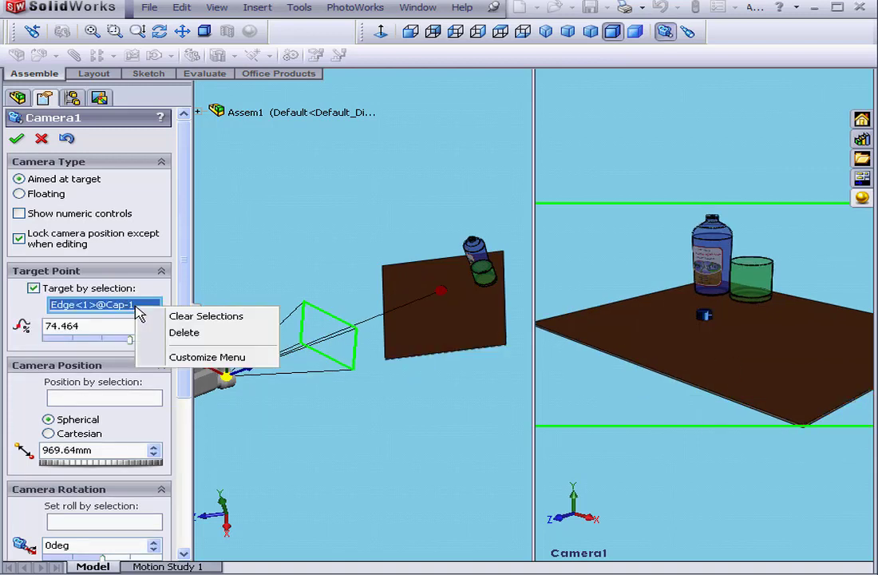
pyautogui.click(179, 317)
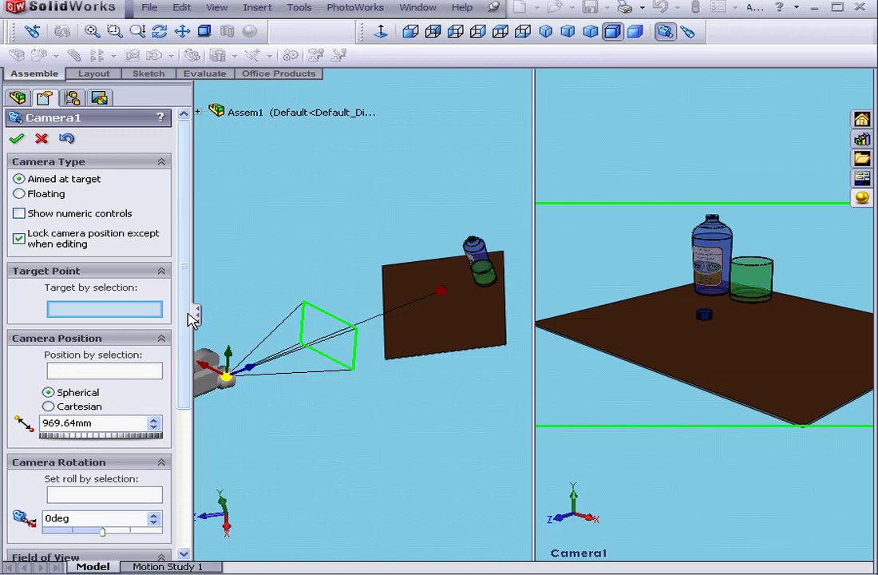
# Turn the camera's perspective off and back on in the field of view settings.
pyautogui.scroll(-5, 189, 319)
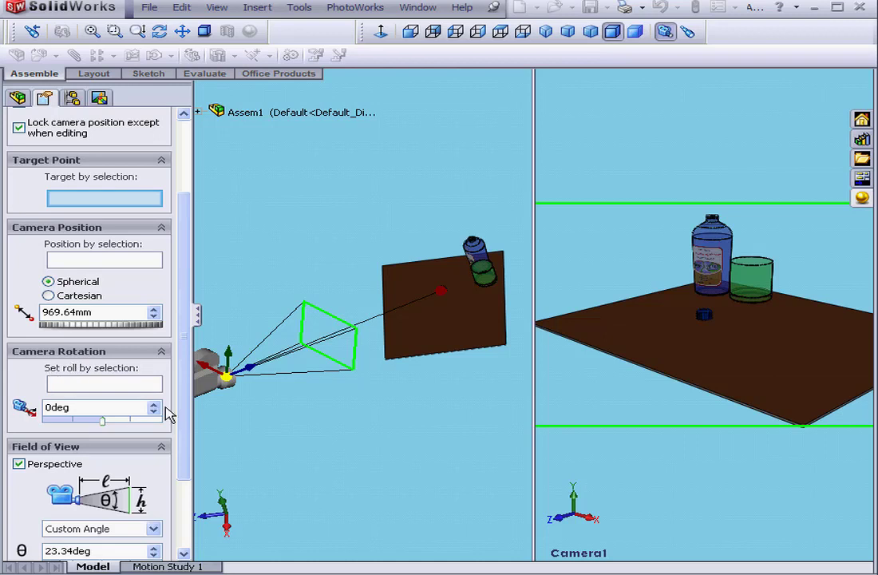
pyautogui.moveTo(186, 408); pyautogui.dragTo(188, 484)
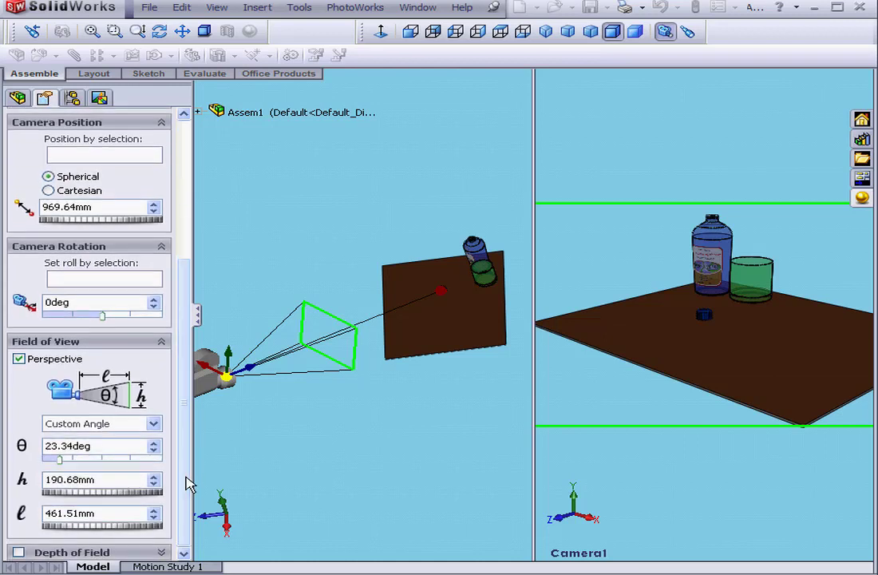
pyautogui.click(19, 360)
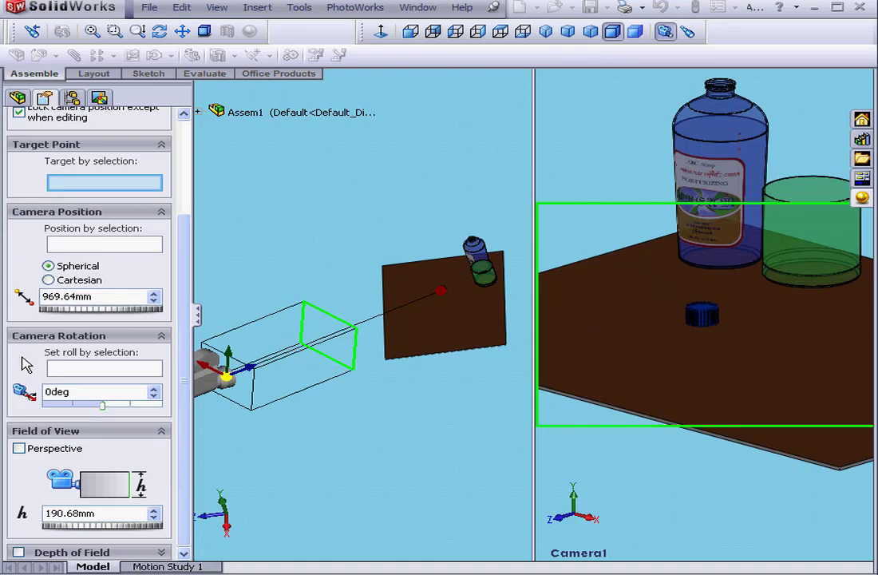
pyautogui.click(19, 448)
# Try the 35mm Wide Angle lens, choose 50mm Standard, and move the camera to about 718 mm from its target.
pyautogui.moveTo(185, 449); pyautogui.dragTo(186, 519)
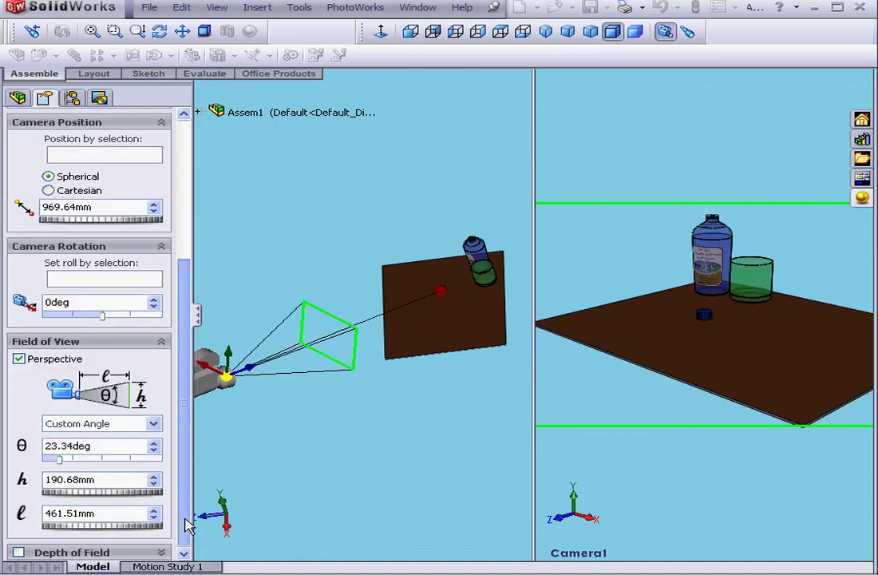
pyautogui.click(153, 425)
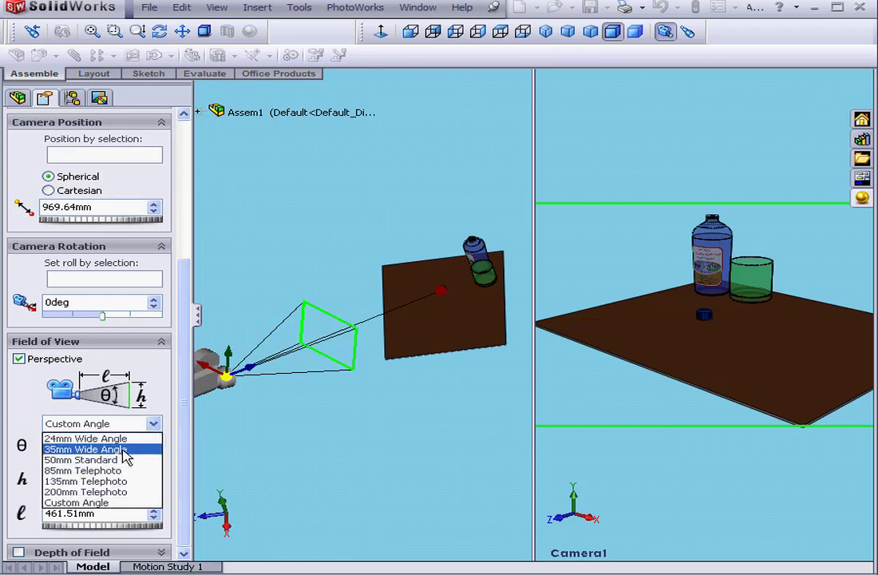
pyautogui.click(137, 448)
pyautogui.click(153, 425)
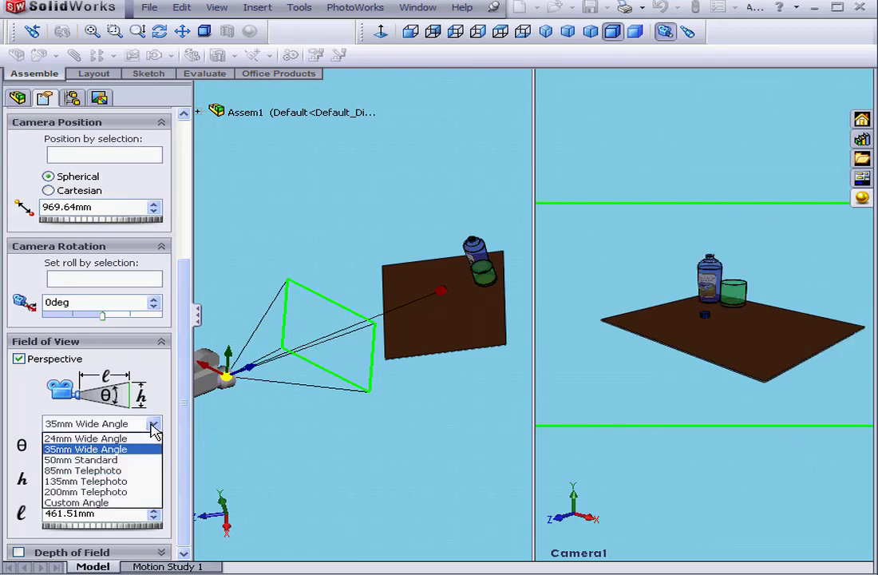
pyautogui.click(132, 461)
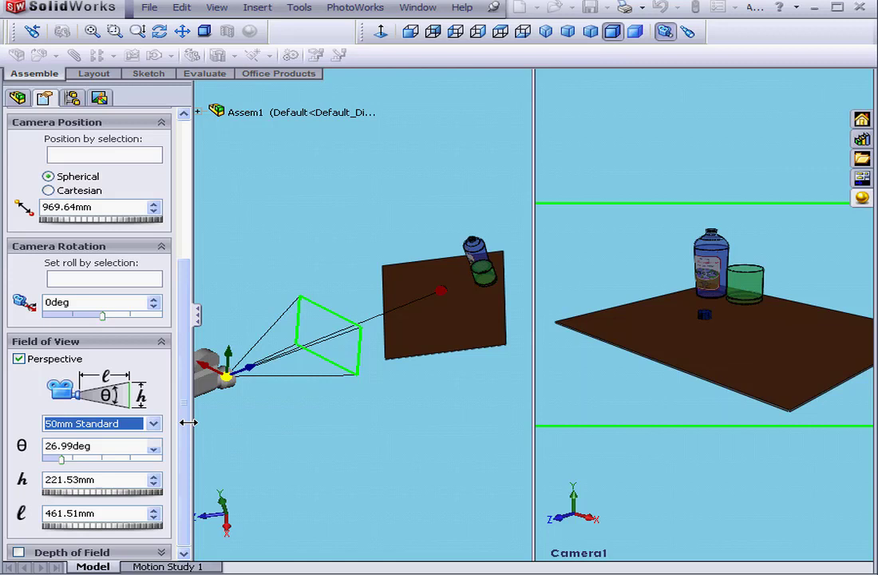
pyautogui.moveTo(257, 378); pyautogui.dragTo(285, 347)
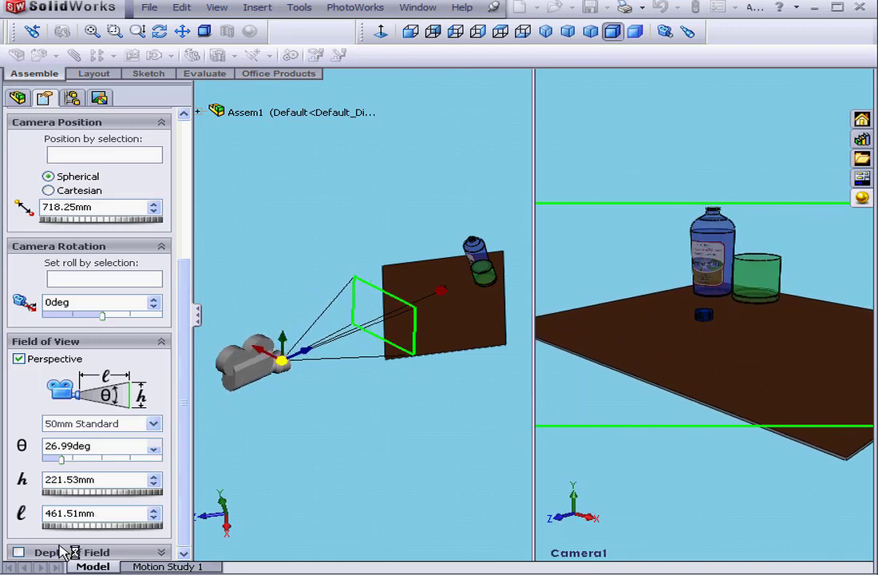
# Enable depth of field for Camera1 and bring its focus settings into view.
pyautogui.click(18, 553)
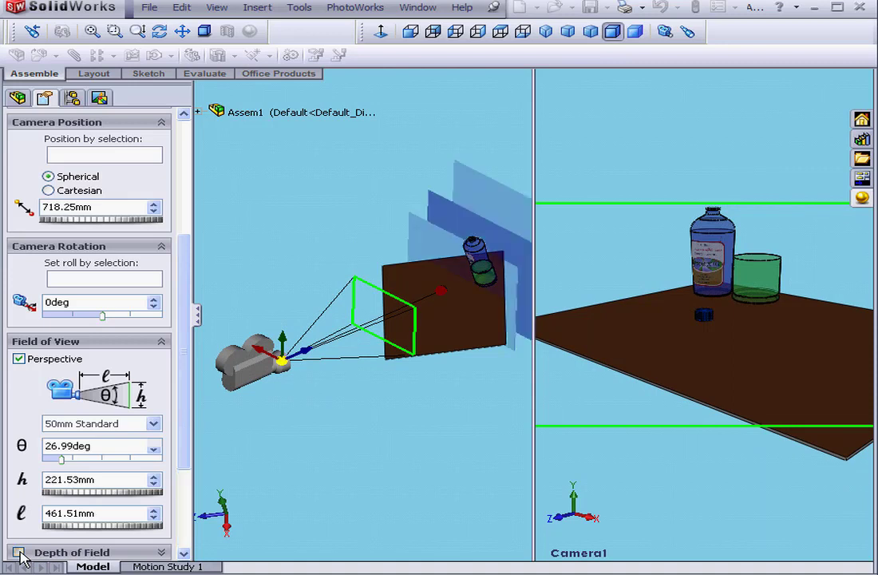
pyautogui.scroll(-3, 177, 487)
pyautogui.scroll(-2, 174, 515)
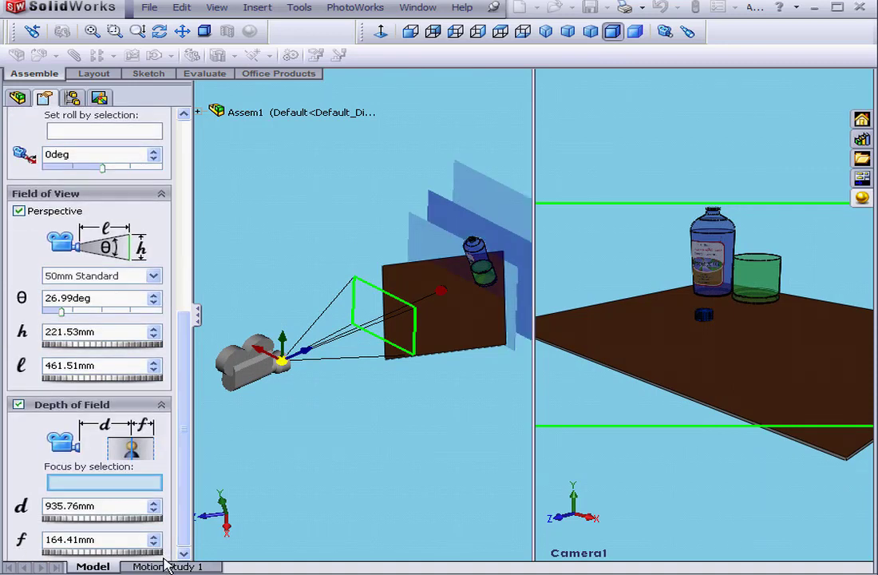
# Set the depth of field distance d to 455.76 mm and f to 44.41 mm, and accept the camera settings.
pyautogui.click(159, 31)
pyautogui.moveTo(401, 294); pyautogui.dragTo(412, 364)
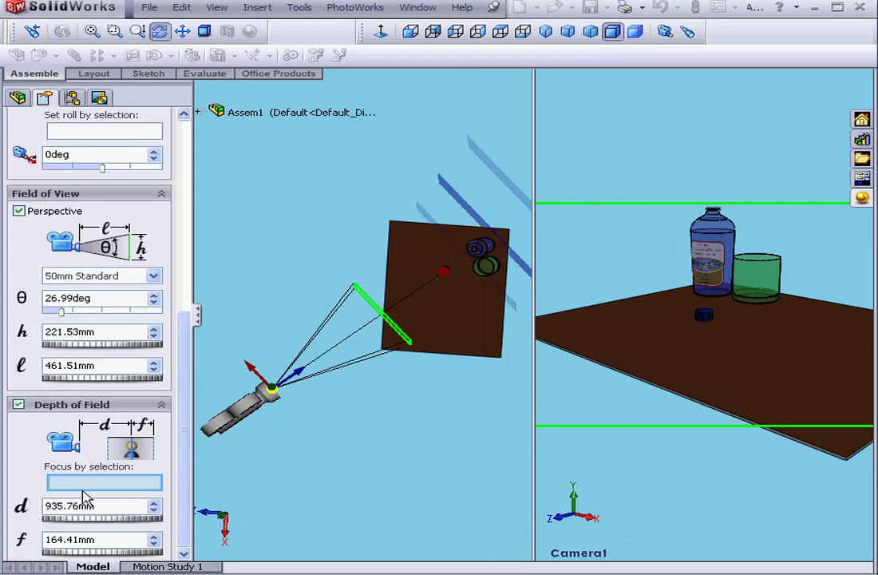
pyautogui.moveTo(143, 526); pyautogui.dragTo(80, 523)
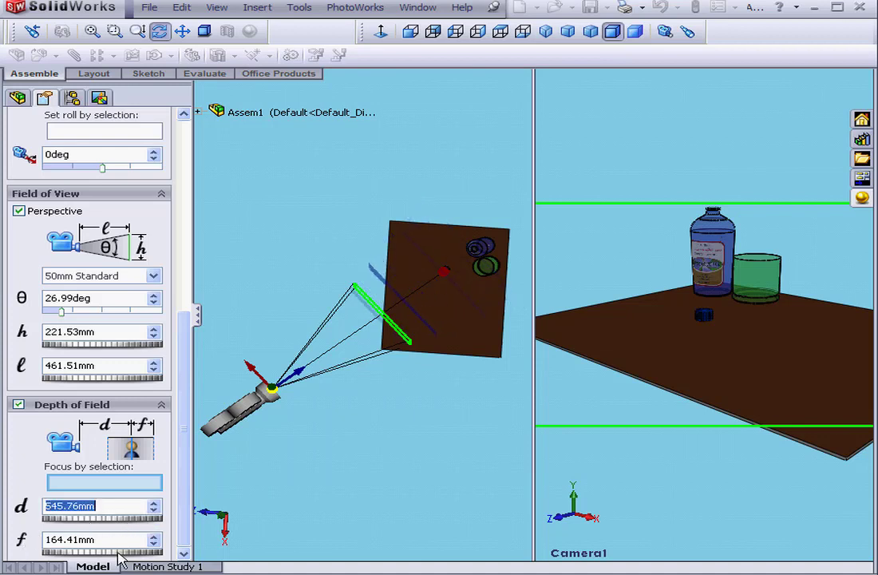
pyautogui.moveTo(122, 552); pyautogui.dragTo(93, 550)
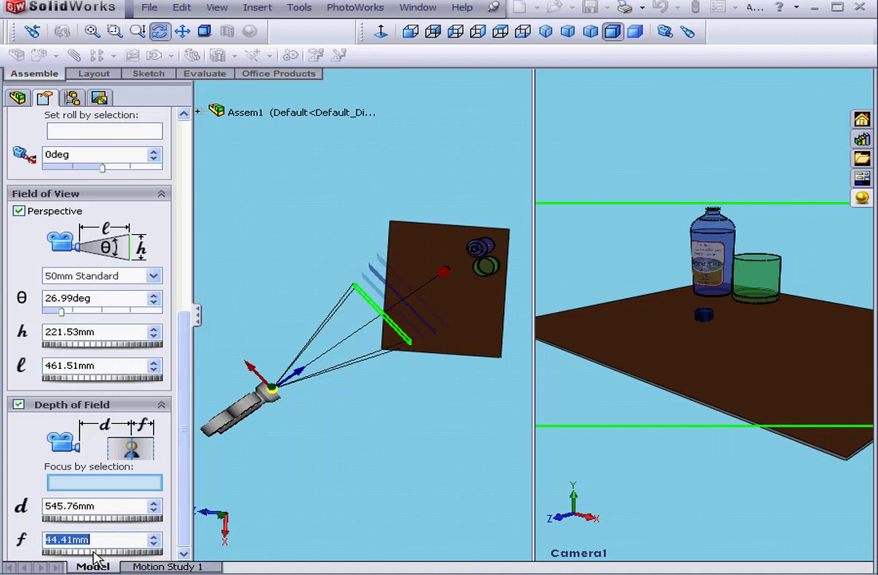
pyautogui.moveTo(143, 520); pyautogui.dragTo(123, 521)
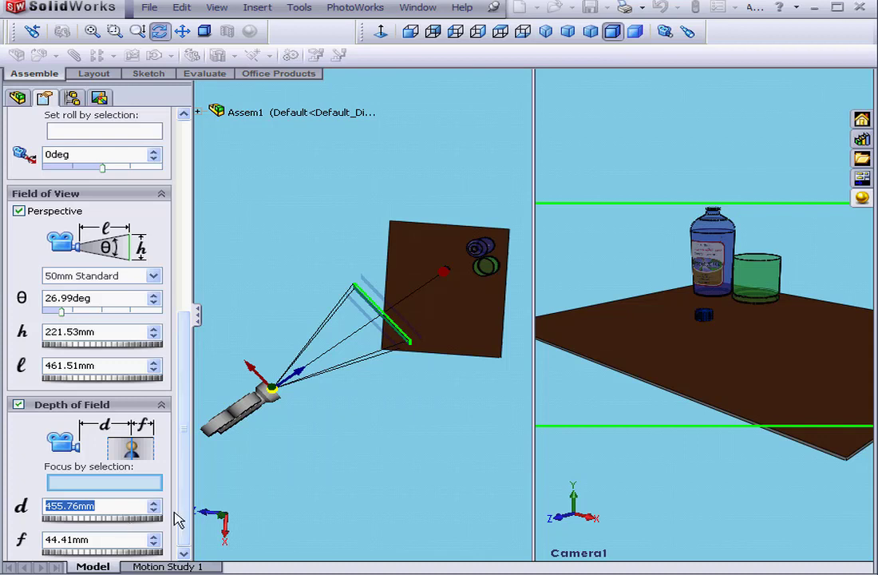
pyautogui.moveTo(190, 515); pyautogui.dragTo(188, 279)
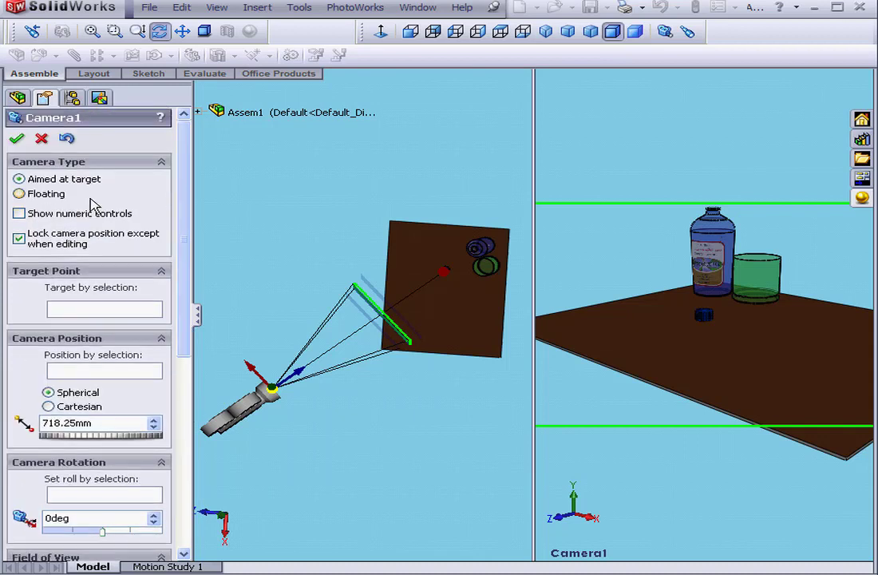
pyautogui.click(18, 142)
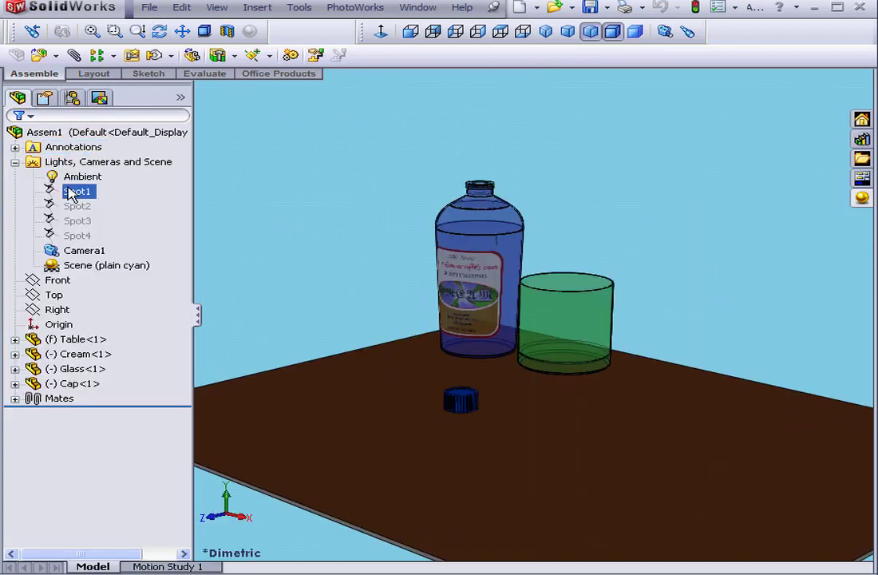
# Open Motion Study 1, expand its lights and cameras, and move the time bar to 2 seconds.
pyautogui.click(110, 252)
pyautogui.click(134, 439)
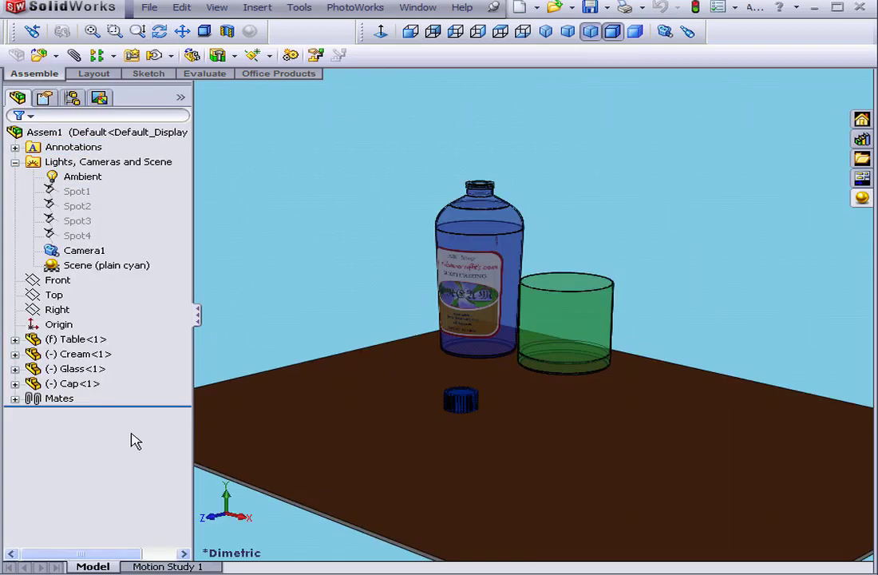
pyautogui.click(150, 566)
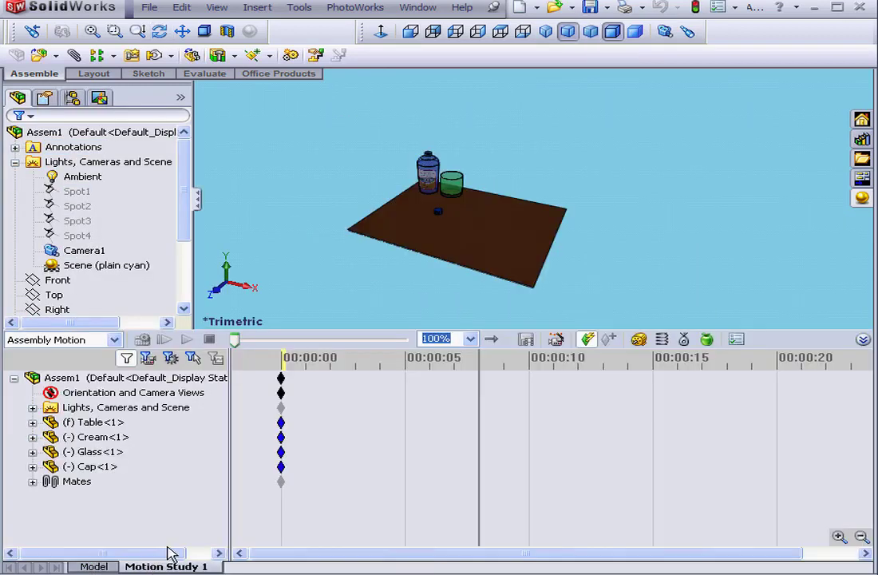
pyautogui.click(32, 408)
pyautogui.click(120, 497)
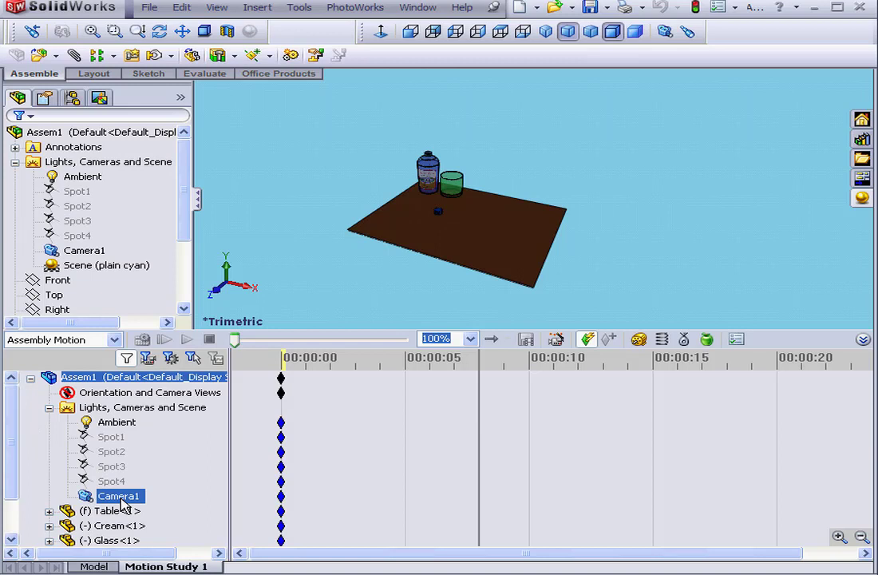
pyautogui.click(390, 448)
pyautogui.moveTo(476, 357); pyautogui.dragTo(337, 362)
# Edit Camera1 at 2 seconds, setting the depth of field distance d to 745.76 mm and f to 214.41 mm.
pyautogui.click(119, 499)
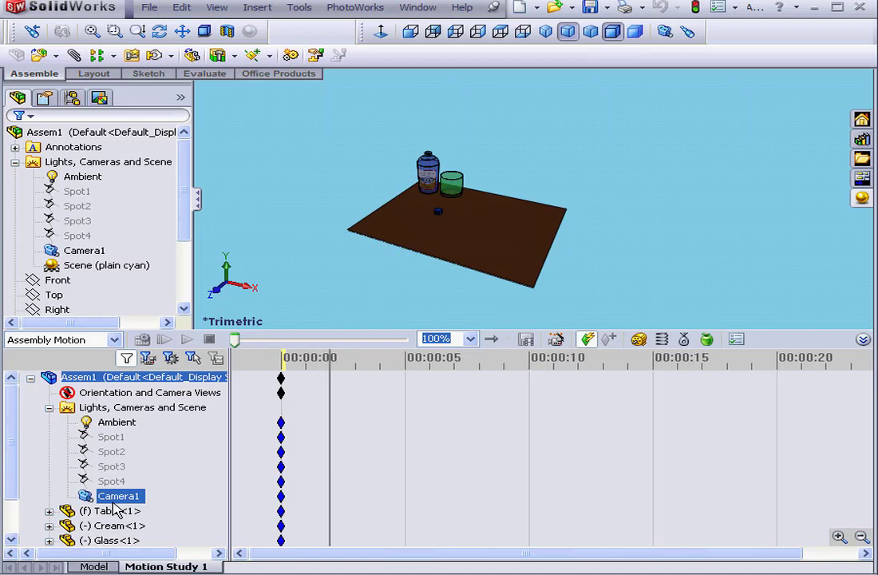
pyautogui.doubleClick(112, 497)
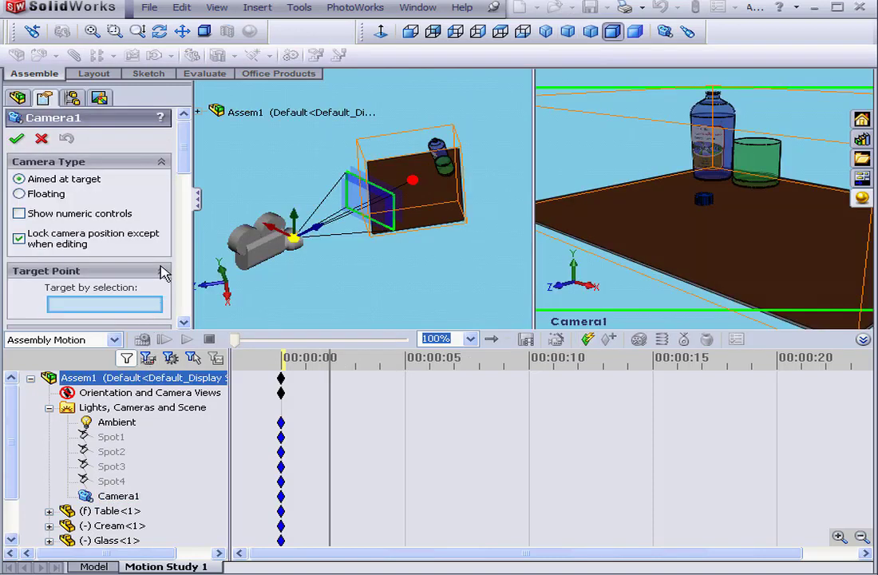
pyautogui.scroll(-1, 185, 171)
pyautogui.moveTo(185, 171); pyautogui.dragTo(182, 314)
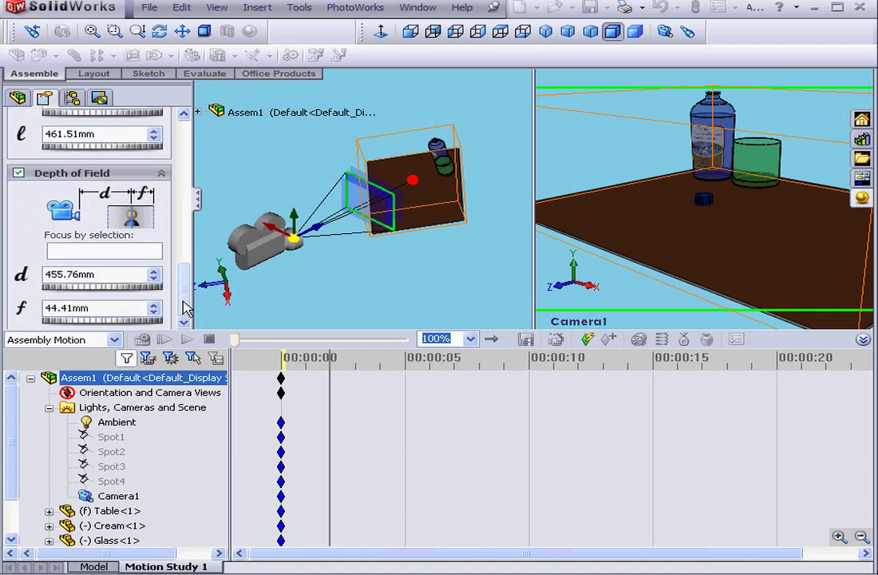
pyautogui.click(159, 32)
pyautogui.moveTo(307, 168); pyautogui.dragTo(357, 244)
pyautogui.moveTo(79, 288); pyautogui.dragTo(180, 294)
pyautogui.moveTo(95, 324); pyautogui.dragTo(112, 326)
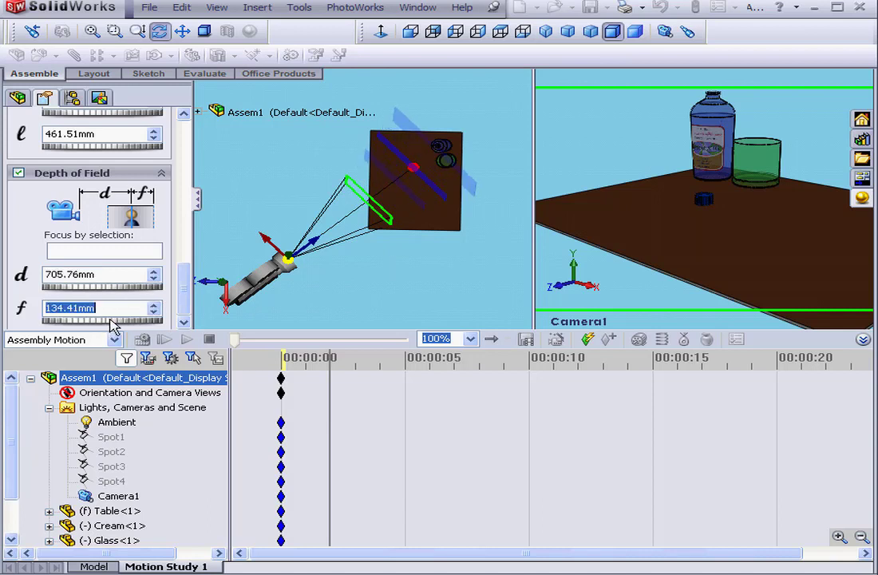
pyautogui.moveTo(97, 288); pyautogui.dragTo(107, 326)
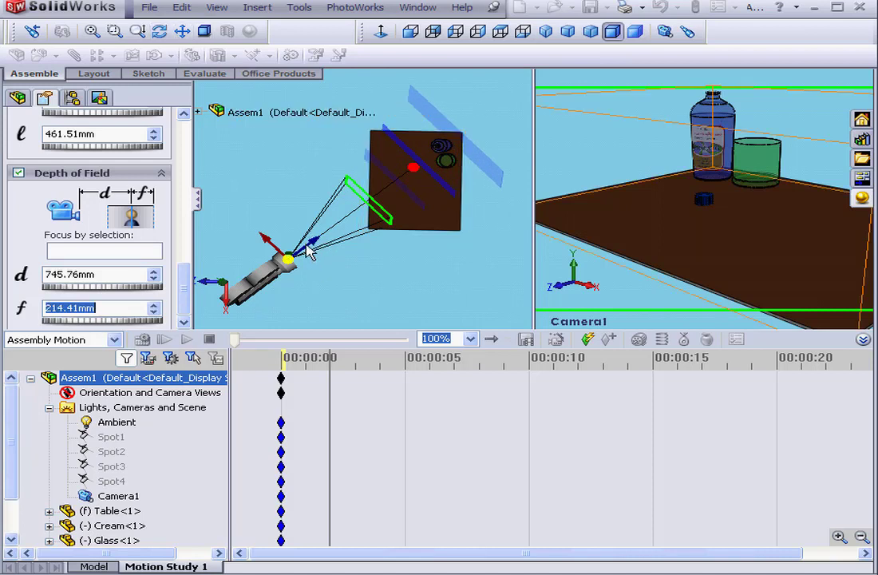
# Move the camera slightly closer to its target and accept the Camera1 changes for the motion study.
pyautogui.moveTo(312, 250); pyautogui.dragTo(333, 249)
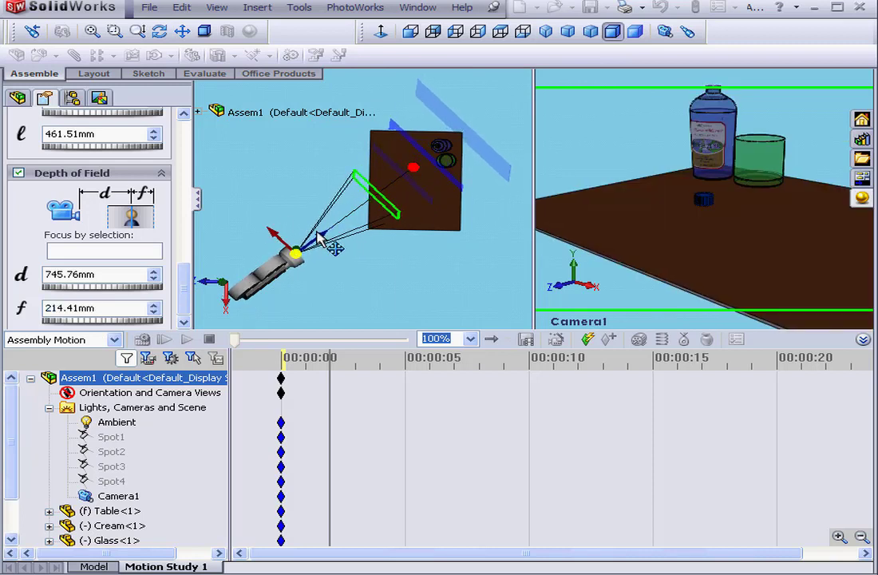
pyautogui.moveTo(186, 290); pyautogui.dragTo(196, 128)
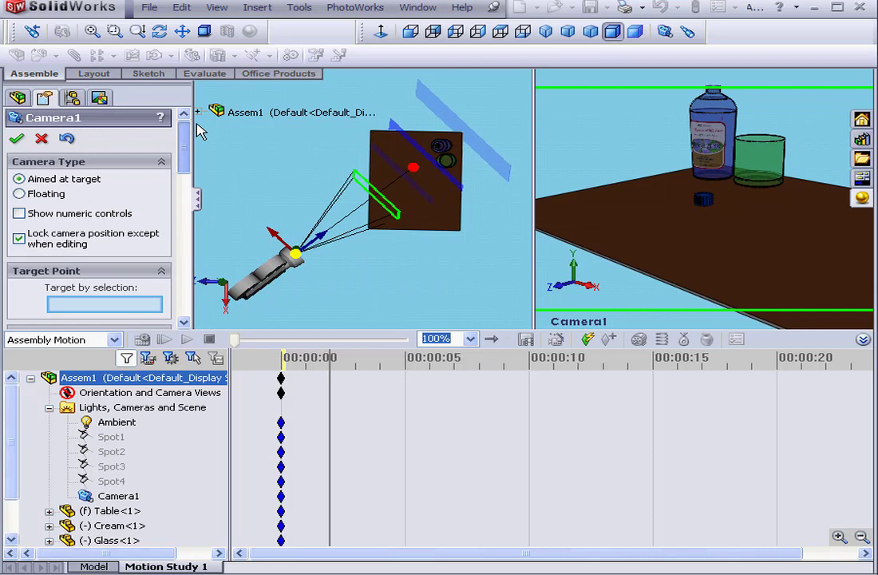
pyautogui.click(17, 142)
pyautogui.click(84, 206)
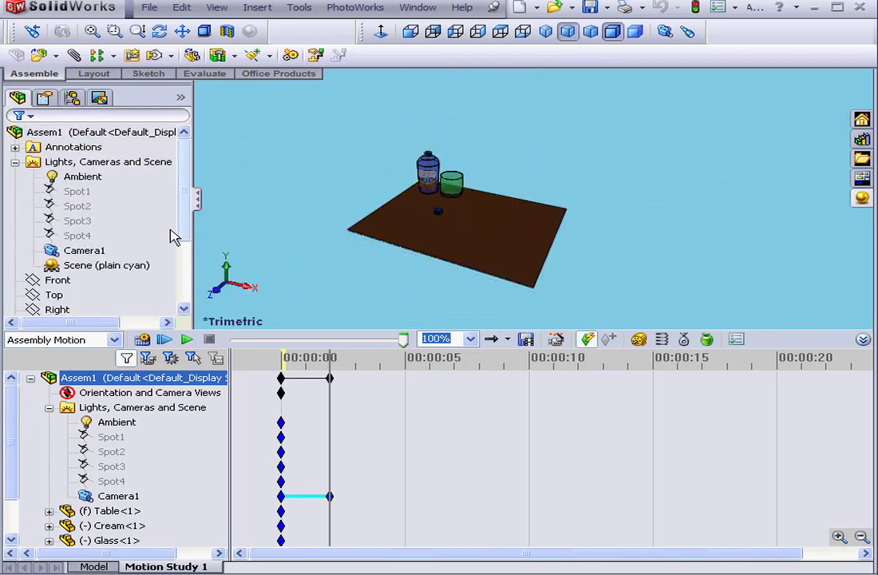
# Move the time bar to 4 seconds, open Camera1's properties and turn off its depth of field.
pyautogui.moveTo(323, 357); pyautogui.dragTo(378, 365)
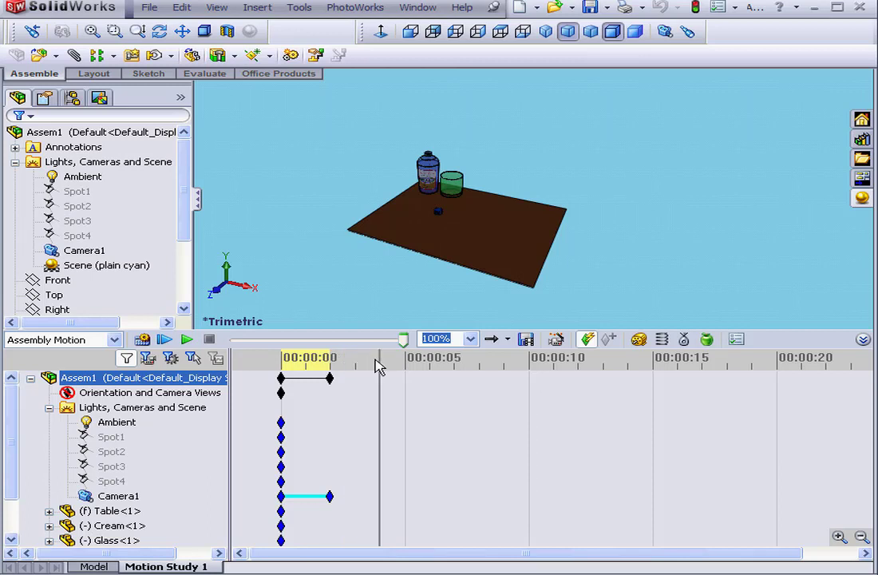
pyautogui.doubleClick(118, 496)
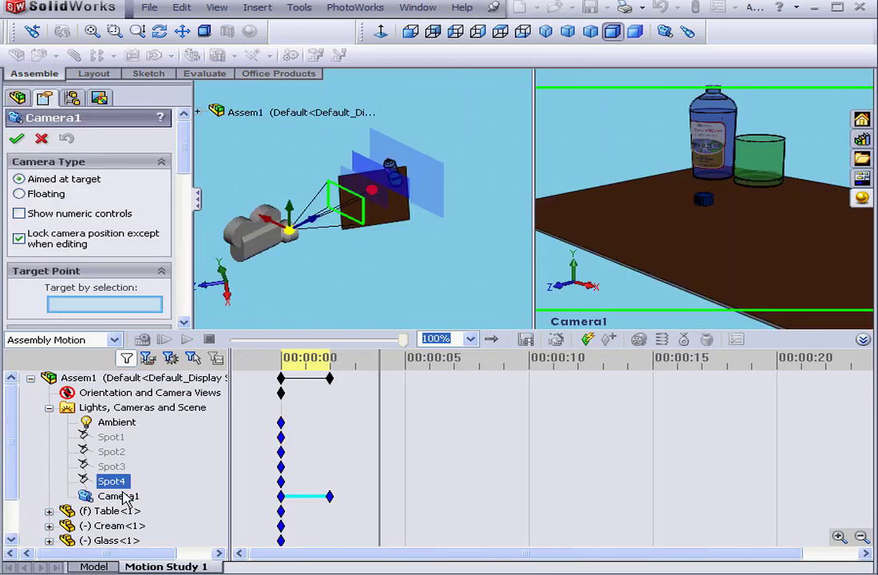
pyautogui.moveTo(185, 160); pyautogui.dragTo(182, 314)
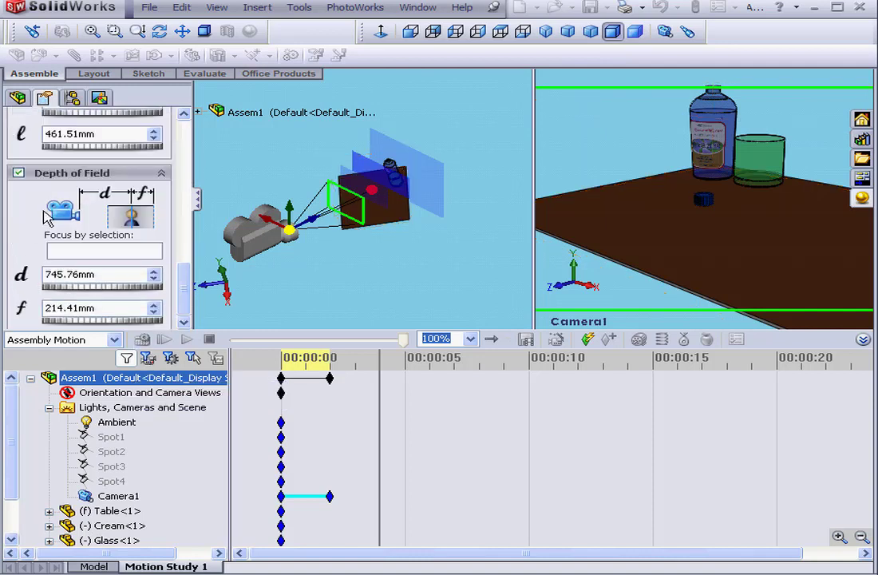
pyautogui.scroll(3, 98, 228)
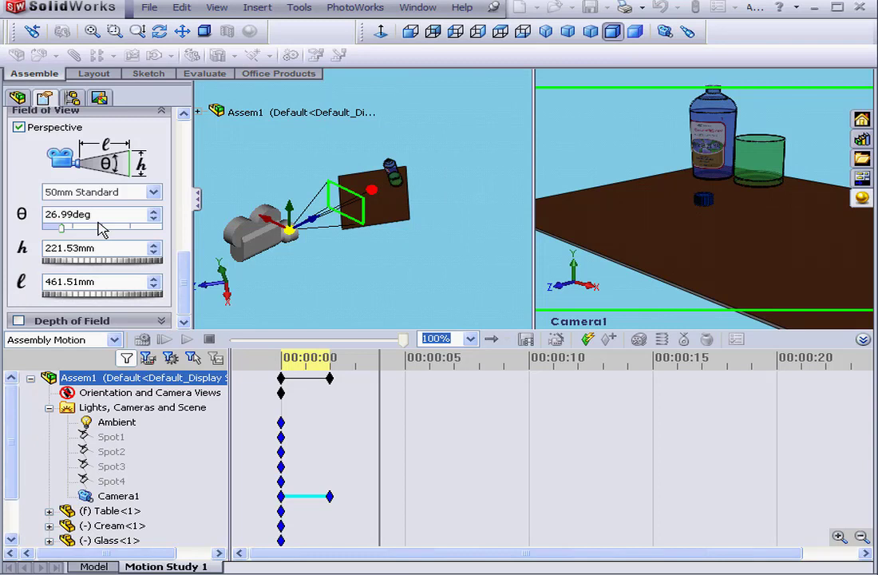
pyautogui.moveTo(182, 263); pyautogui.dragTo(186, 138)
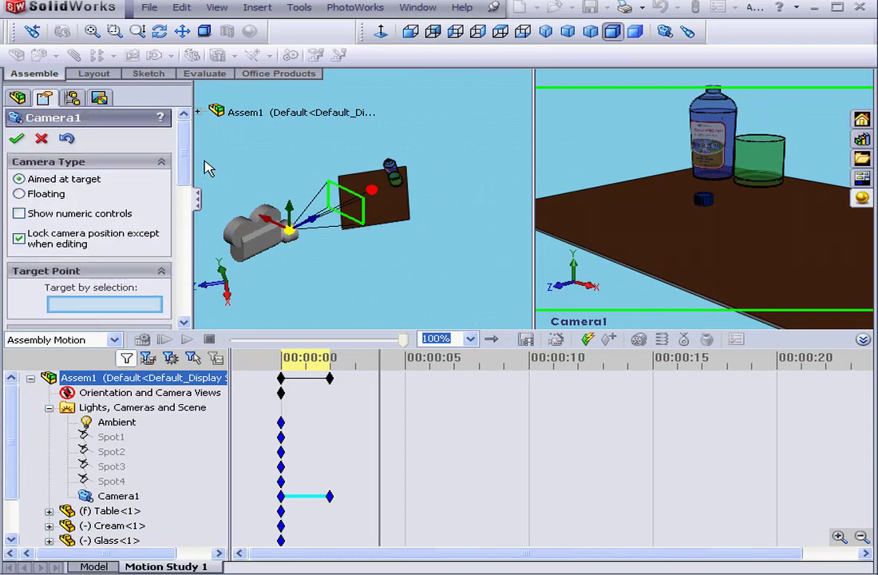
# Move Camera1 closer to the table at 4 seconds so that it frames the bottle cap.
pyautogui.click(158, 31)
pyautogui.moveTo(252, 195)
pyautogui.mouseDown()
pyautogui.moveTo(286, 225)
pyautogui.moveTo(293, 194)
pyautogui.moveTo(320, 164)
pyautogui.moveTo(353, 193)
pyautogui.mouseUp()
pyautogui.click(159, 30)
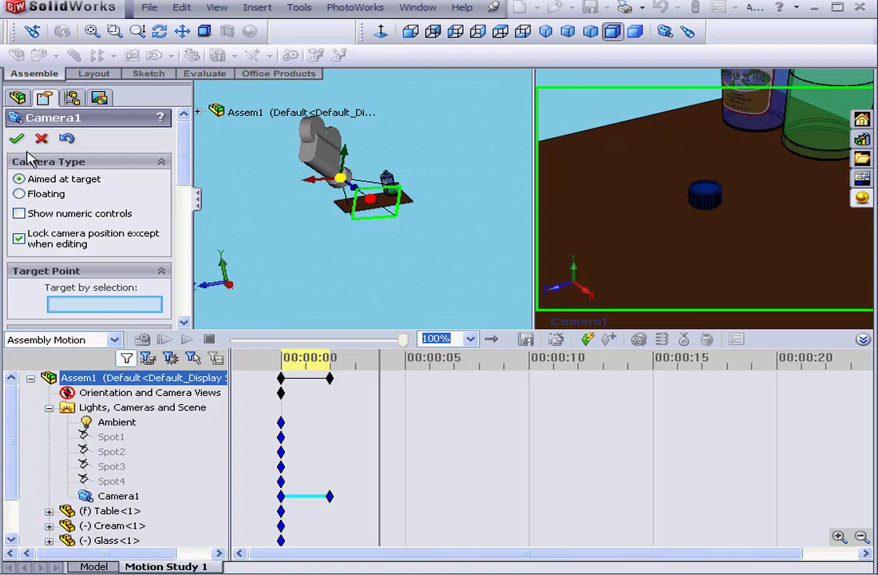
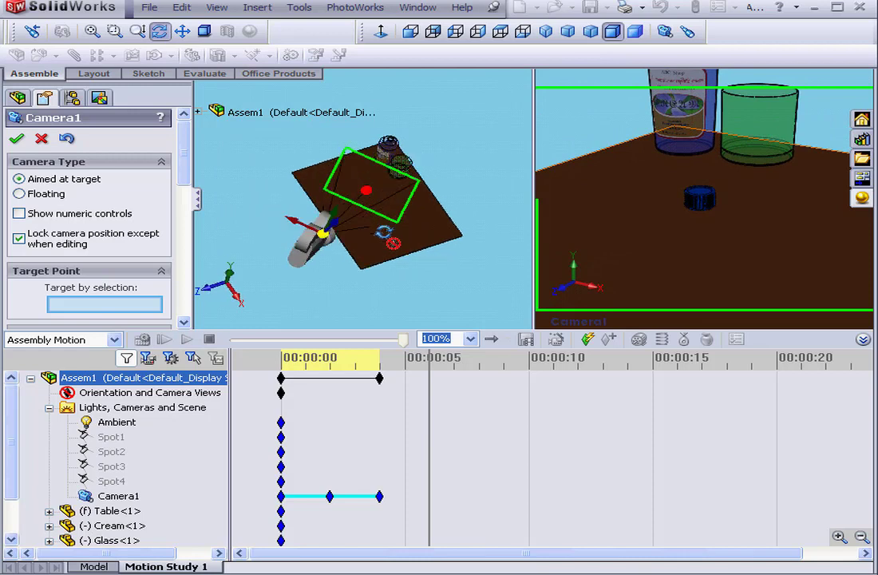
# Reposition Camera1 and its target at 6 seconds for a close shot of the bottle and glass, and accept the changes.
pyautogui.press('Escape')
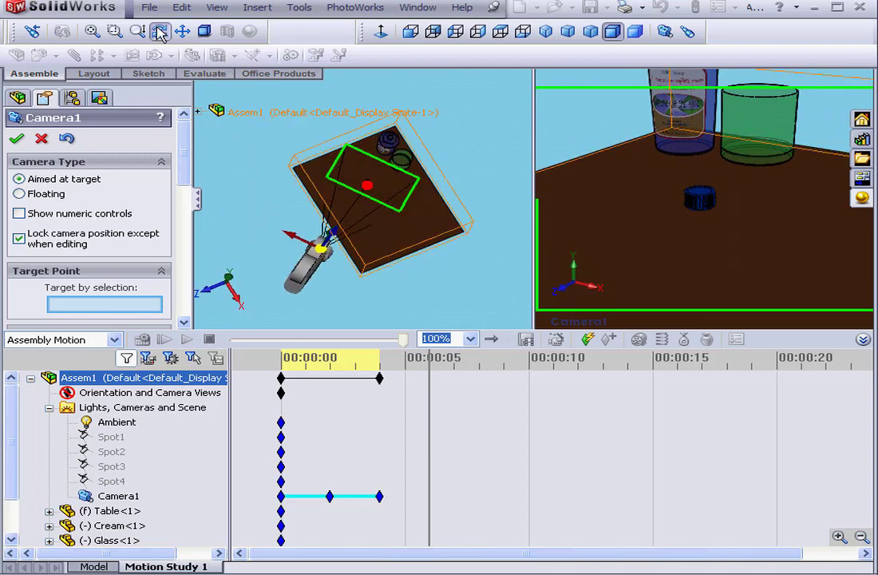
pyautogui.moveTo(321, 250); pyautogui.dragTo(218, 191)
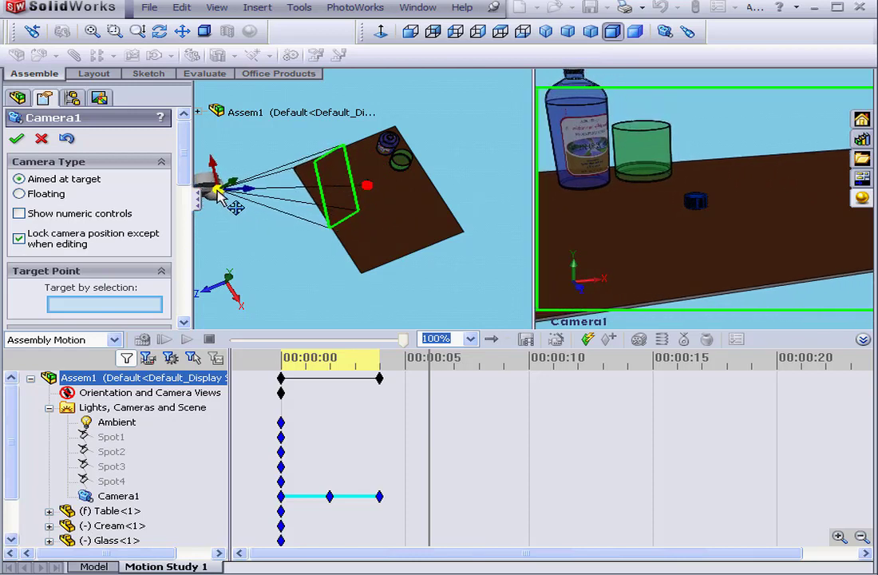
pyautogui.moveTo(369, 189); pyautogui.dragTo(366, 163)
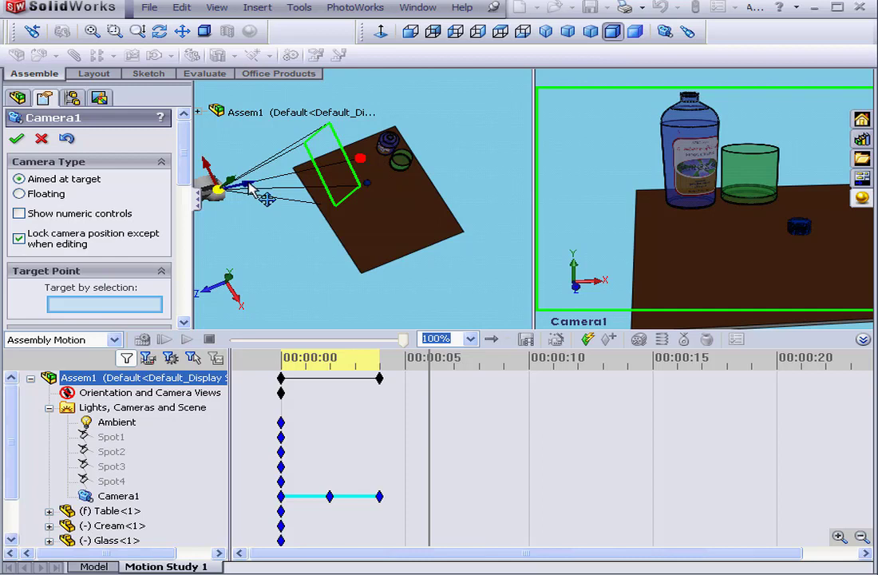
pyautogui.moveTo(250, 185); pyautogui.dragTo(302, 186)
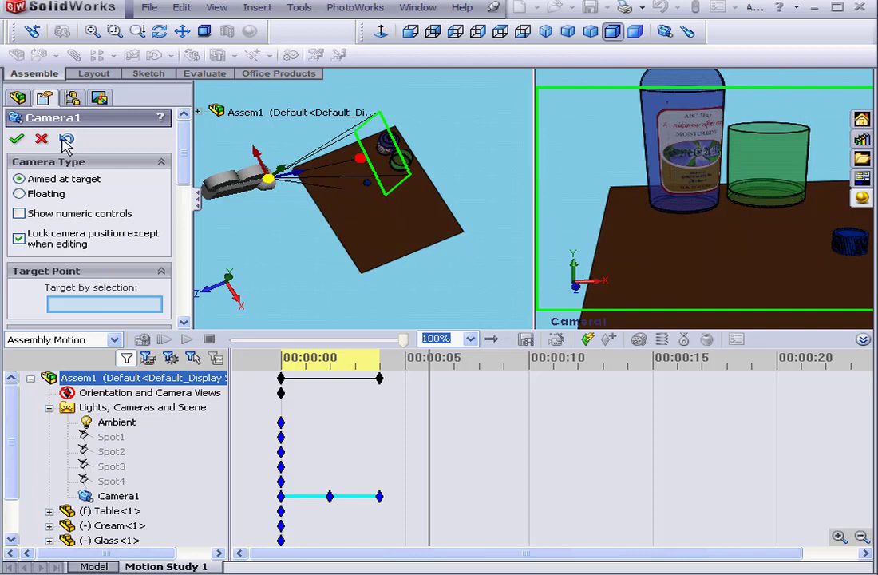
pyautogui.click(16, 139)
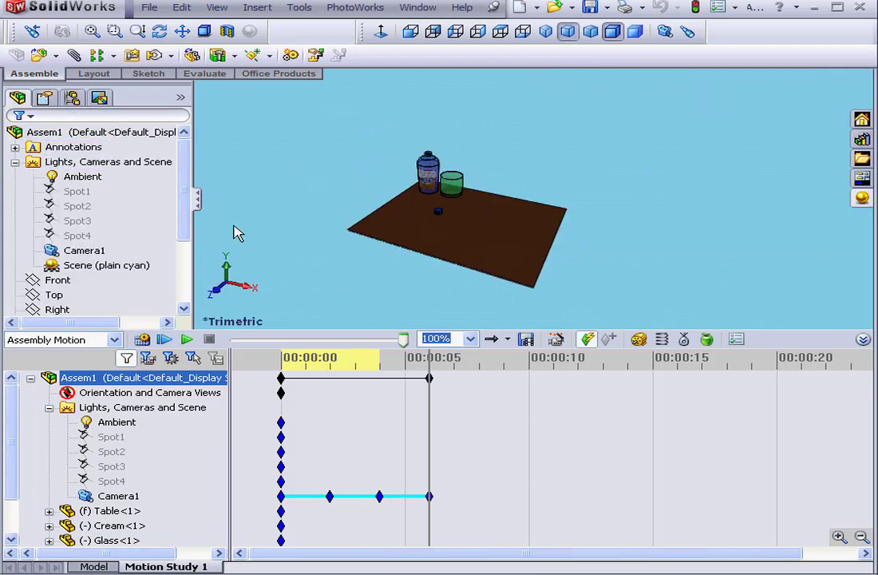
# Return the time bar to 0 seconds and play the motion study through the Camera1 view.
pyautogui.moveTo(429, 358); pyautogui.dragTo(281, 362)
pyautogui.click(110, 251)
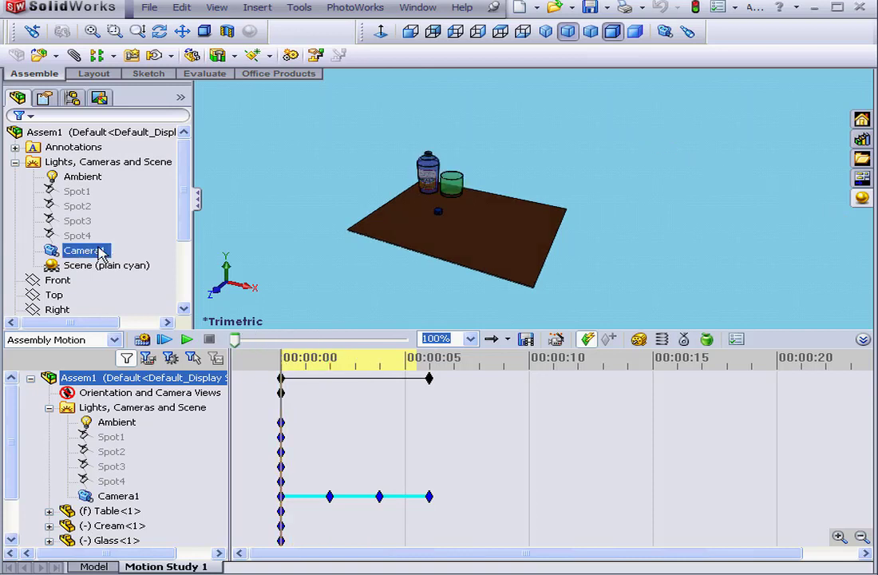
pyautogui.rightClick(100, 254)
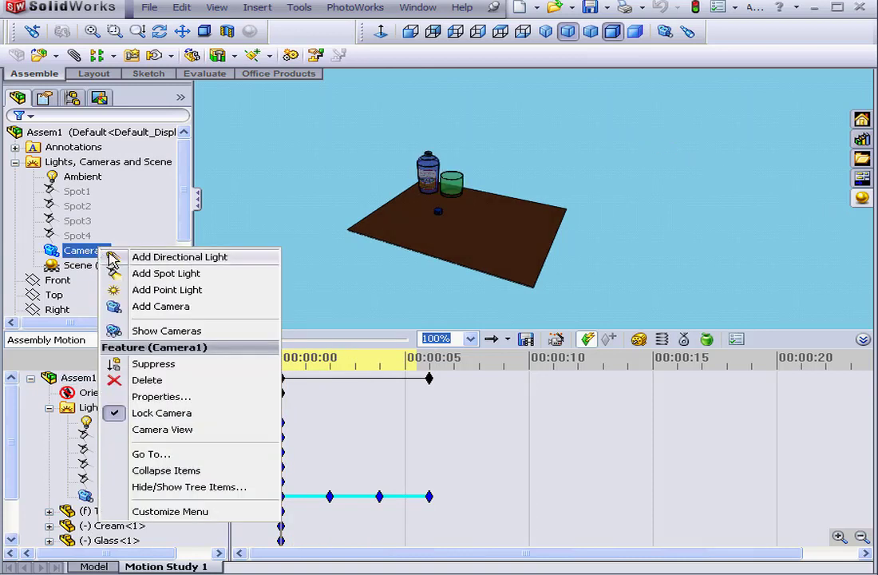
pyautogui.click(120, 430)
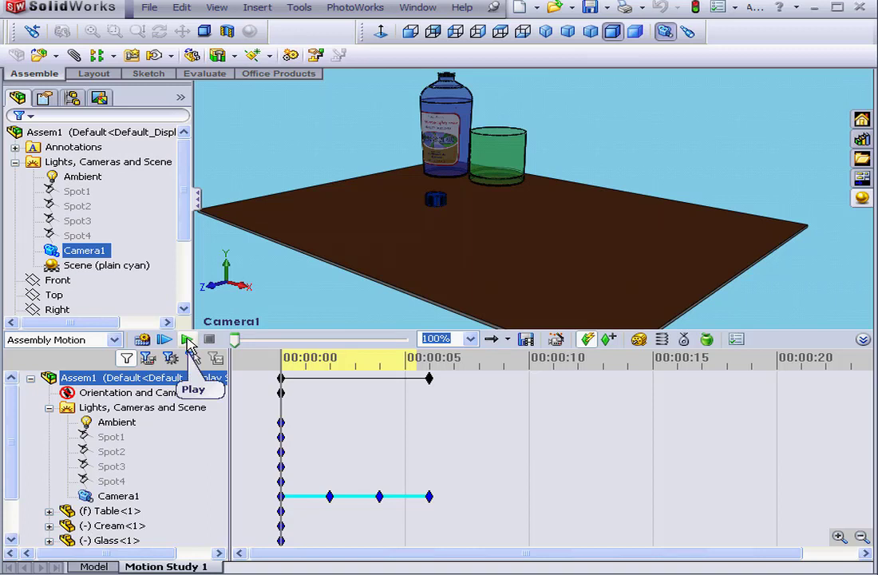
pyautogui.click(189, 341)
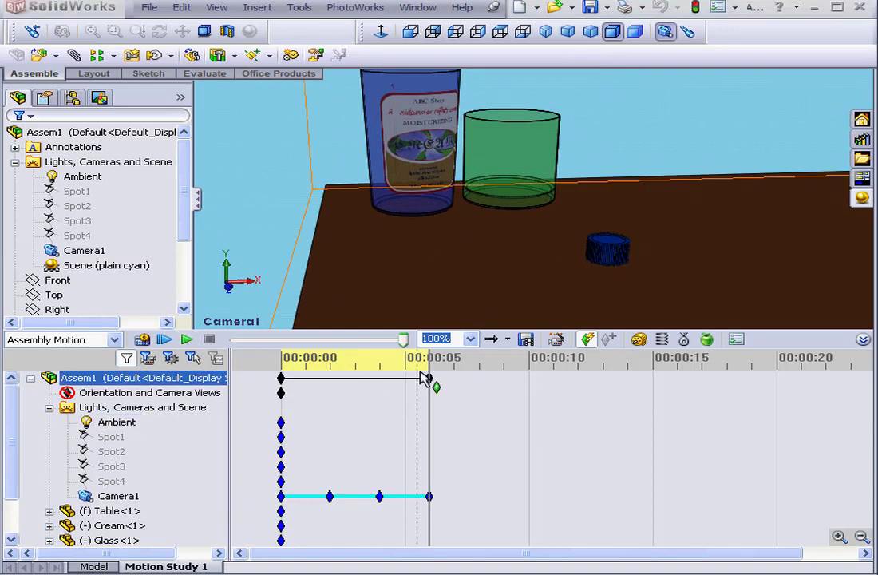
# Set the time bar back to 0 seconds and switch the model display to the Camera1 view.
pyautogui.moveTo(423, 377); pyautogui.dragTo(281, 368)
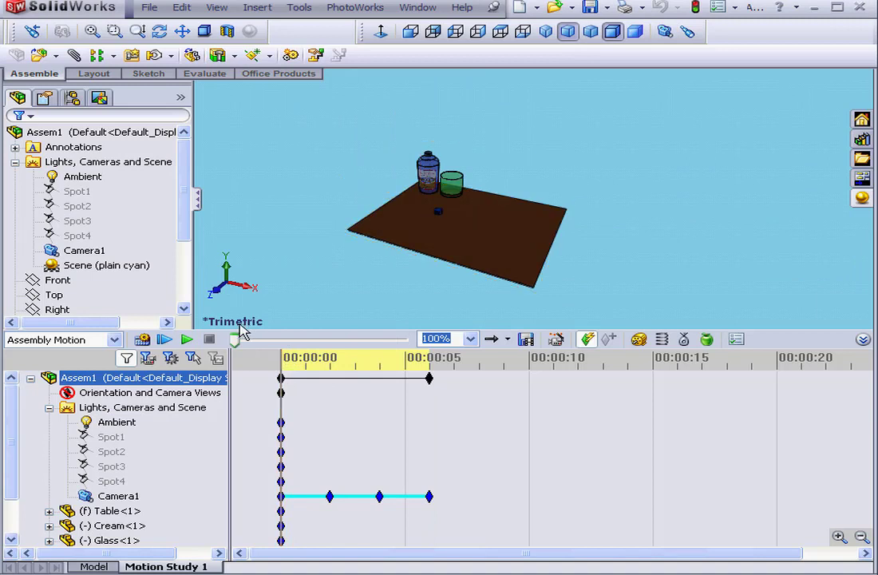
pyautogui.click(83, 252)
pyautogui.rightClick(77, 251)
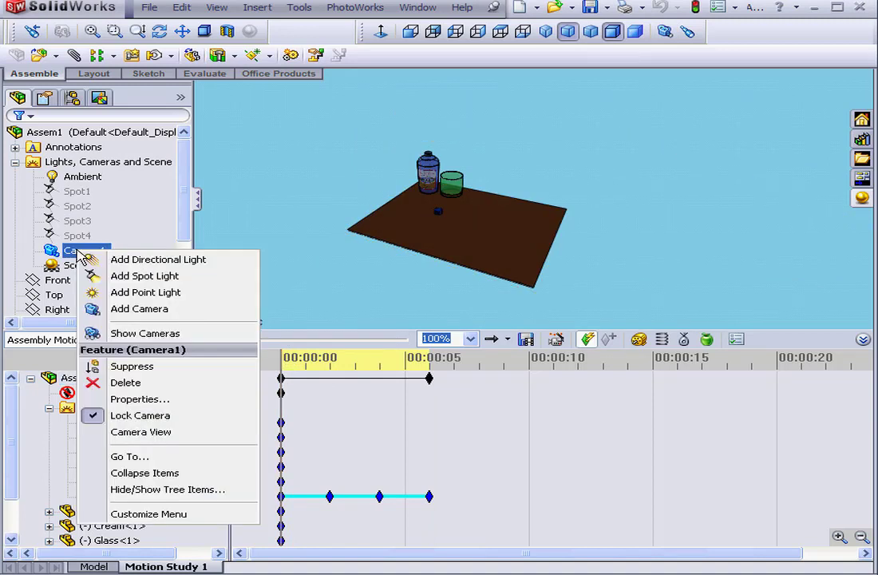
pyautogui.click(115, 431)
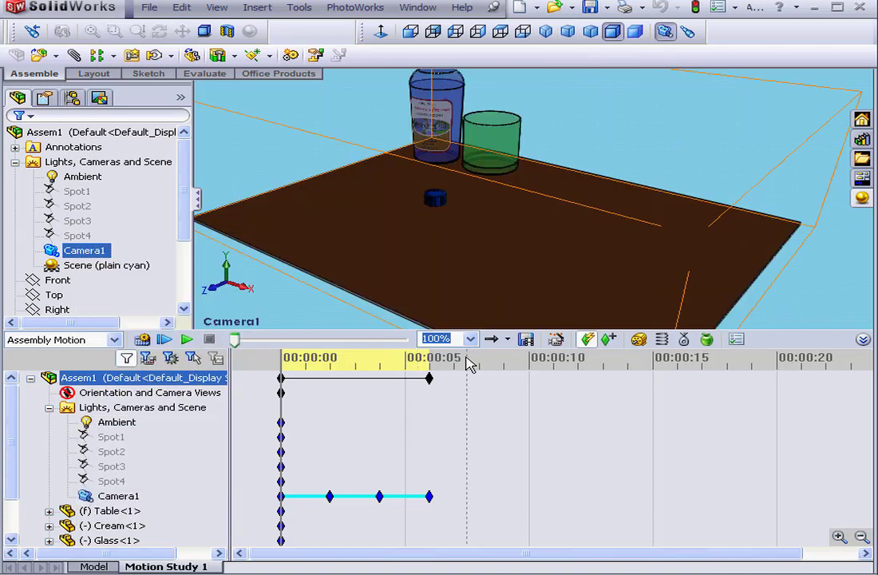
# Save the entire animation as Assem1.avi at 5 frames per second with the SolidWorks screen renderer and Microsoft Video 1 compression.
pyautogui.click(527, 339)
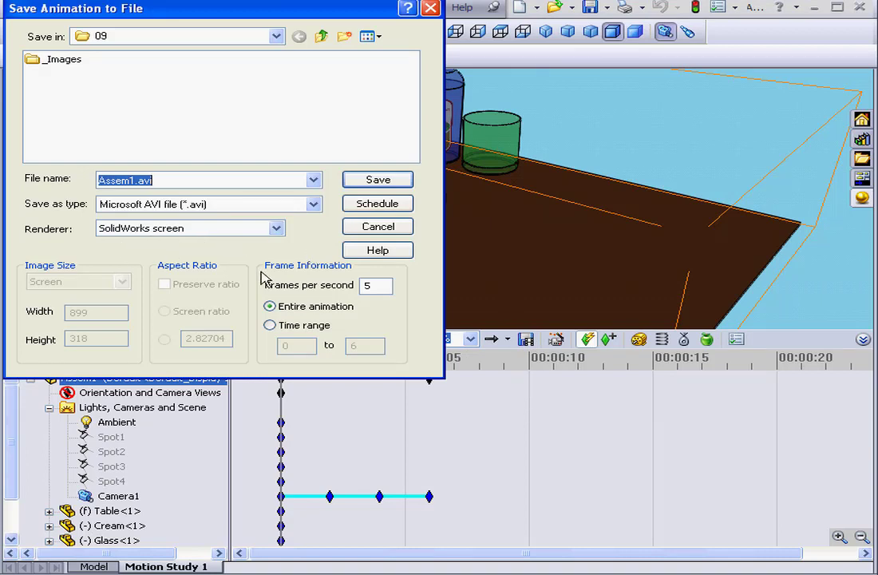
pyautogui.doubleClick(370, 286)
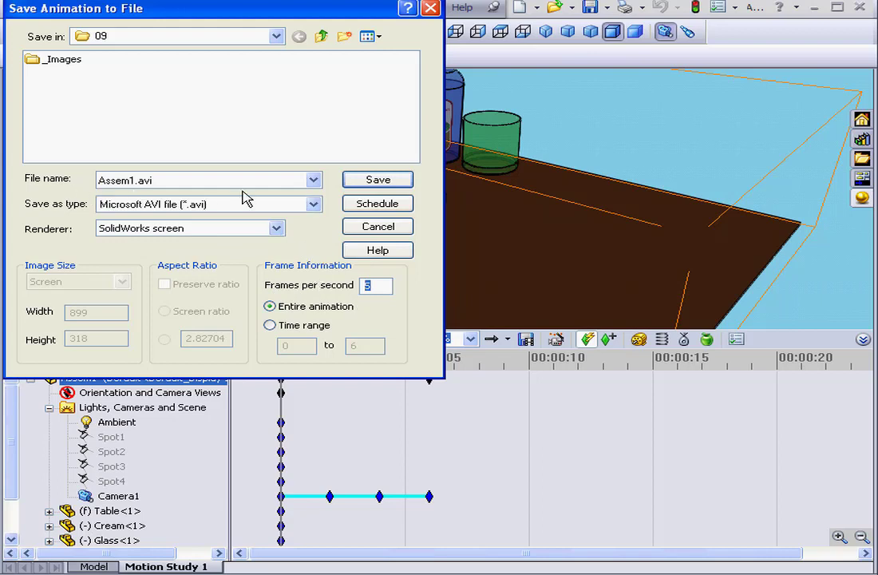
pyautogui.click(381, 183)
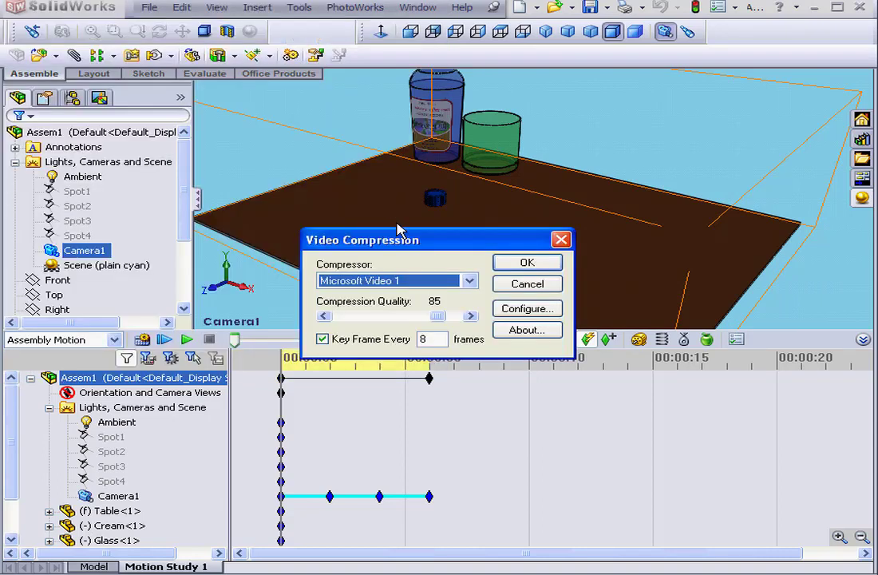
pyautogui.click(529, 263)
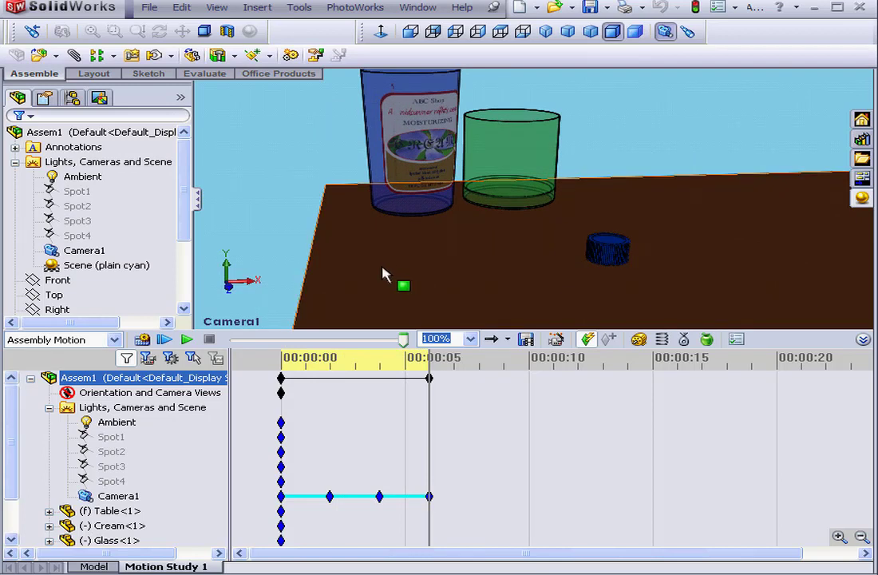
# Watch the saved animation in Windows Media Player and close the player.
pyautogui.click(642, 510)
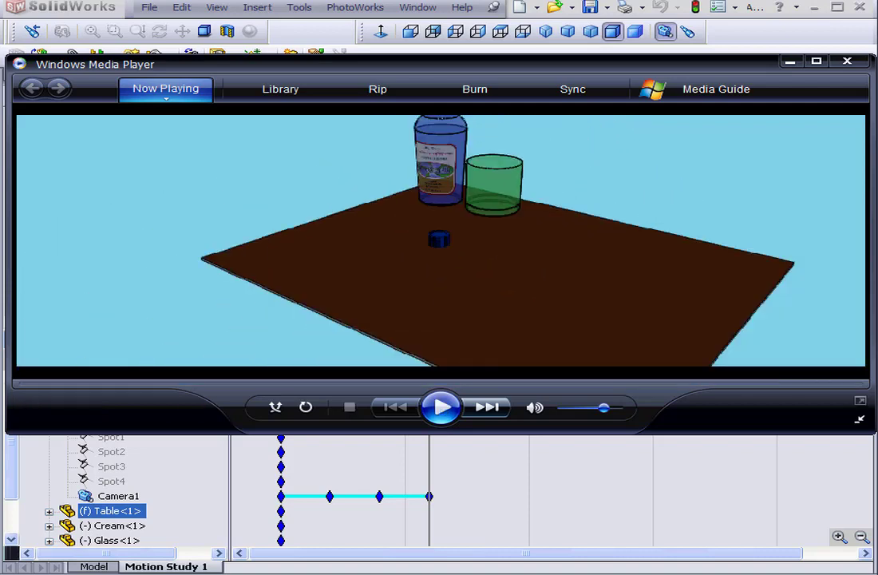
pyautogui.click(848, 64)
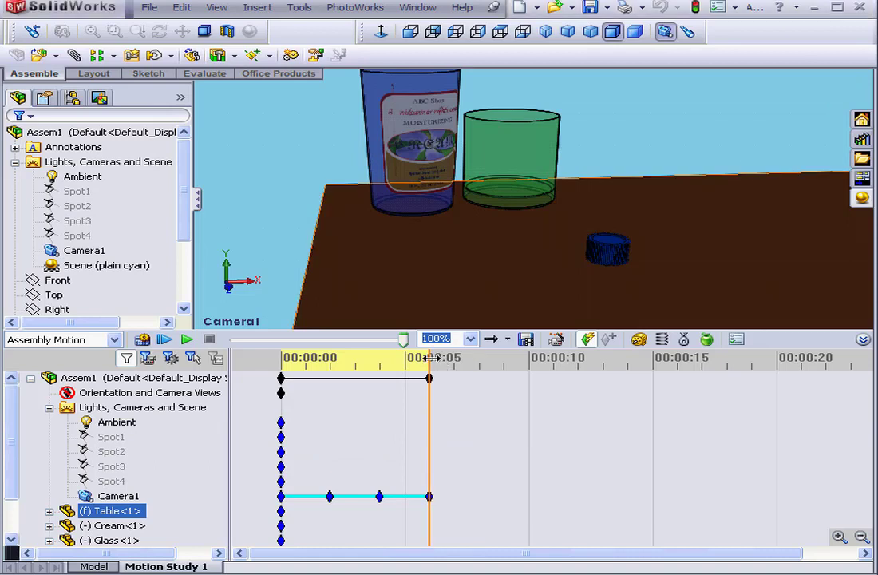
# Rewind the motion study to its start and look through Camera1 again.
pyautogui.moveTo(429, 358); pyautogui.dragTo(281, 359)
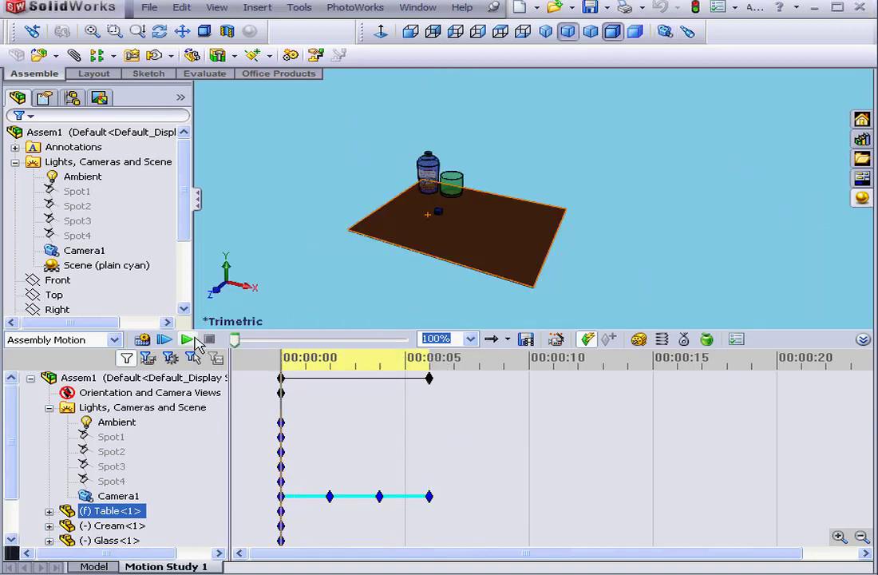
pyautogui.click(187, 340)
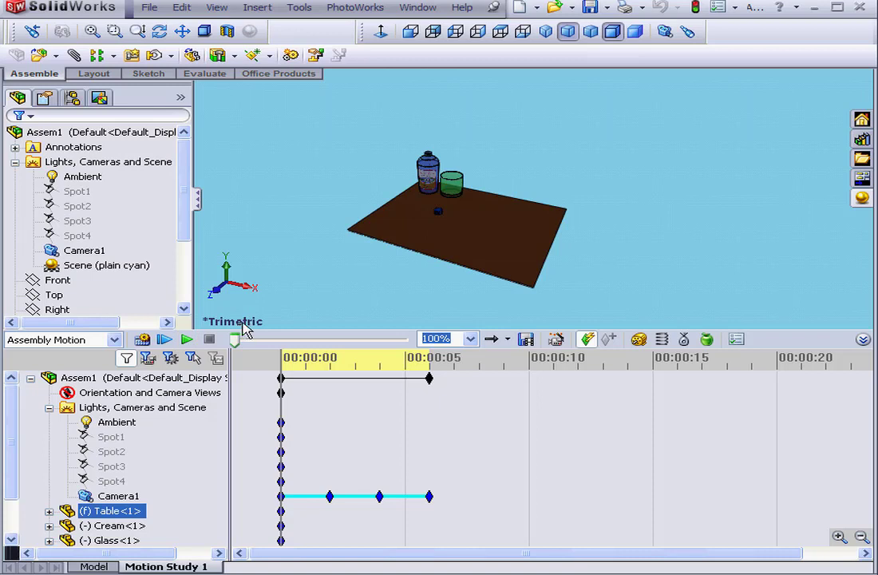
pyautogui.click(70, 253)
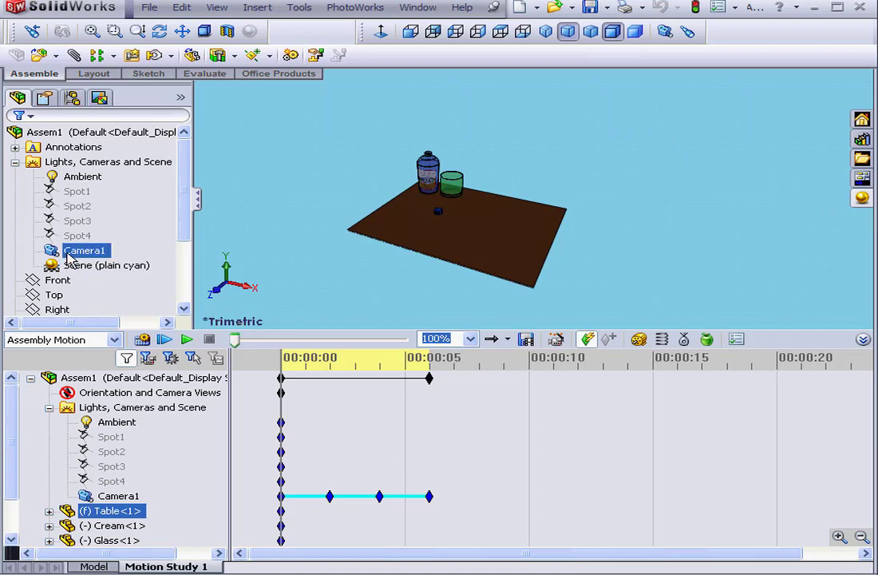
pyautogui.rightClick(68, 253)
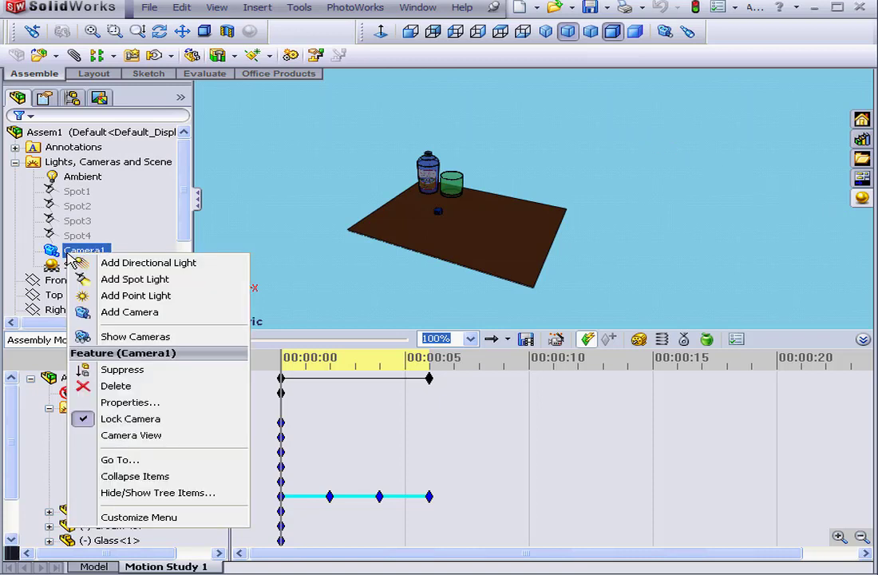
pyautogui.click(89, 438)
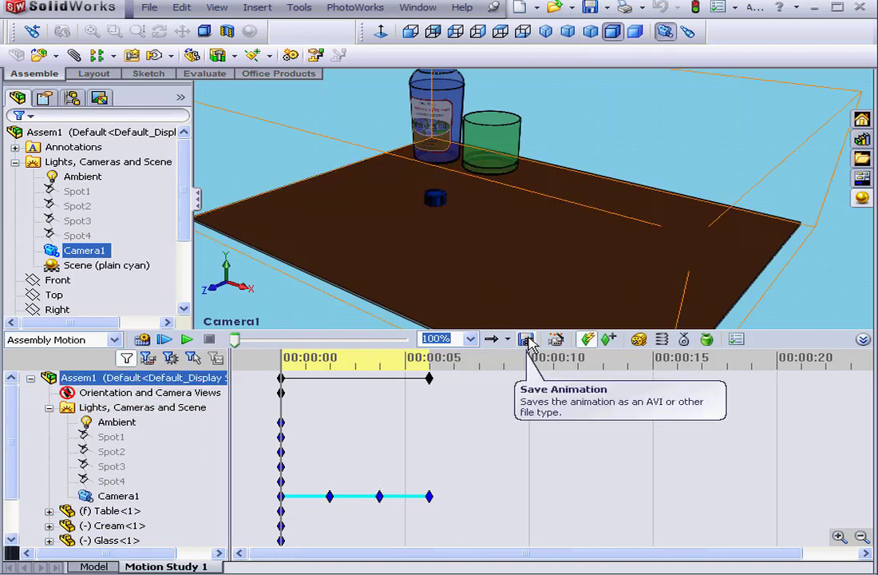
# Save the entire animation over the existing Assem1.avi with the PhotoWorks buffer renderer, Screen image size, 5 frames per second and Microsoft Video 1 compression.
pyautogui.click(528, 342)
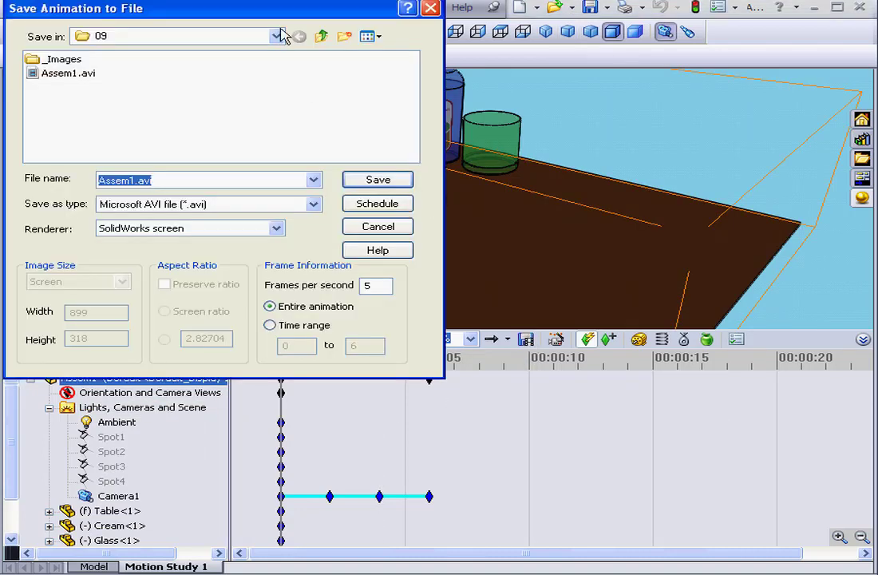
pyautogui.moveTo(277, 12); pyautogui.dragTo(450, 73)
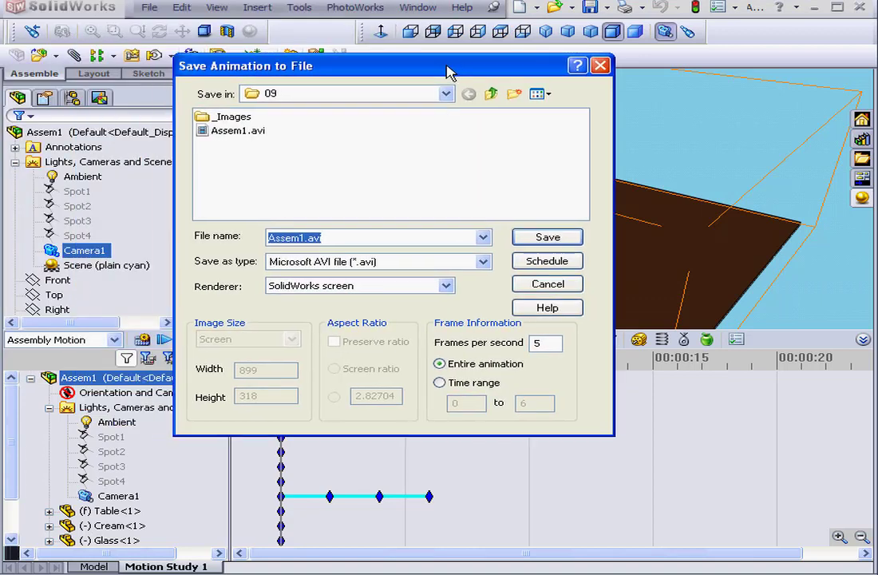
pyautogui.click(449, 289)
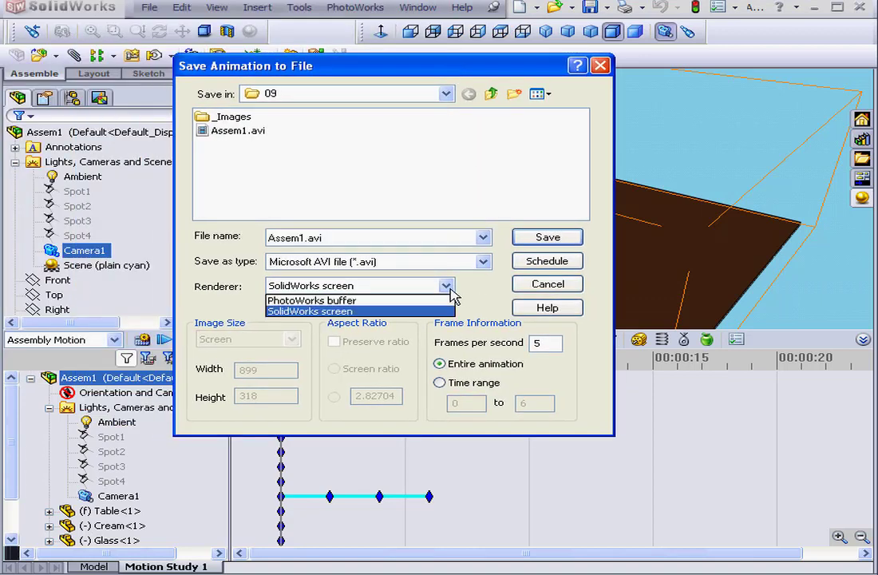
pyautogui.click(415, 301)
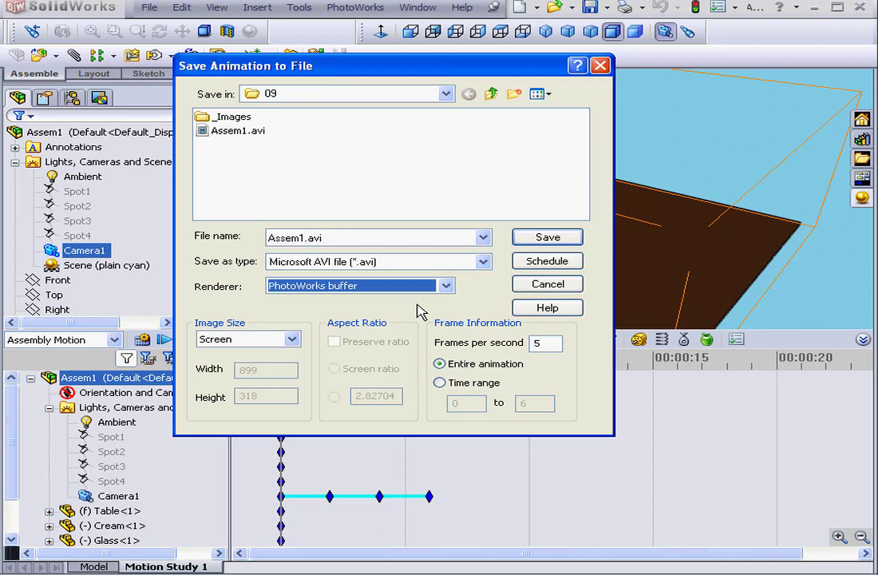
pyautogui.click(292, 340)
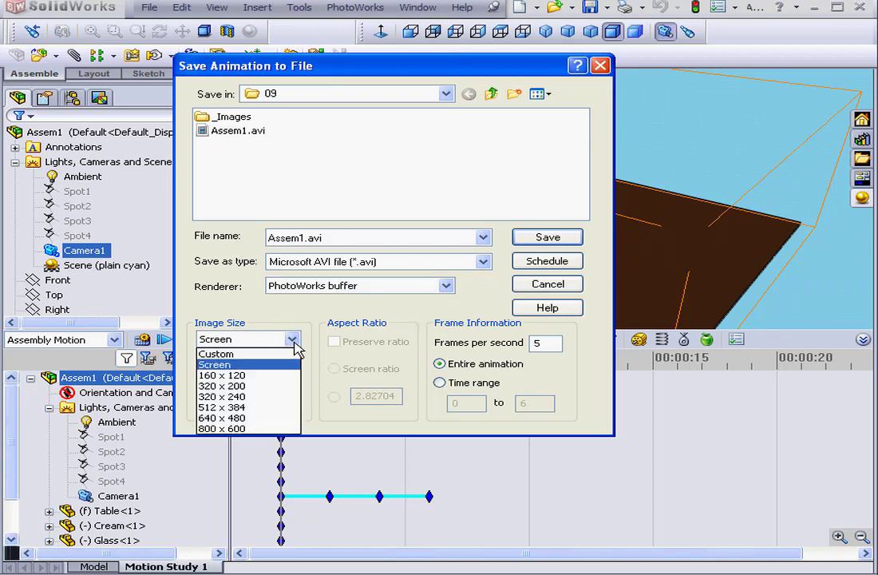
pyautogui.click(294, 342)
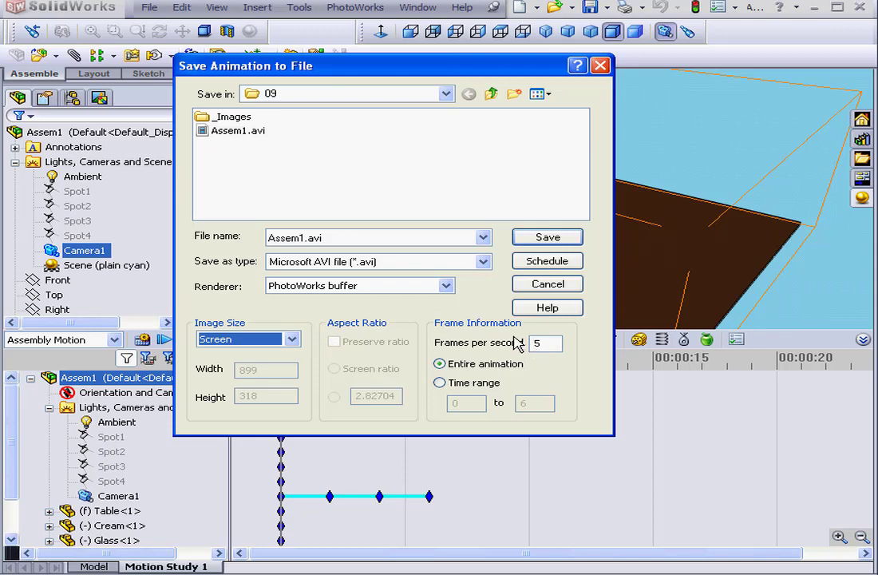
pyautogui.click(550, 241)
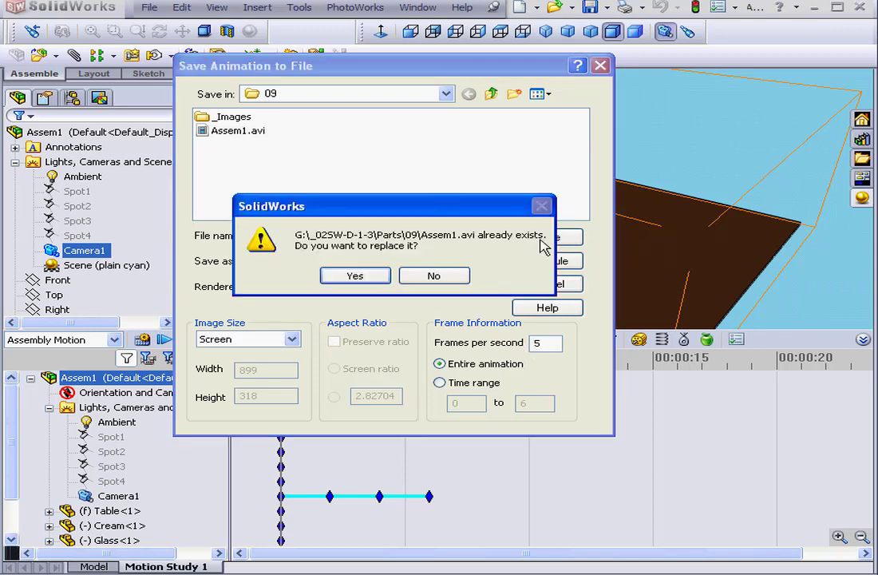
pyautogui.click(332, 277)
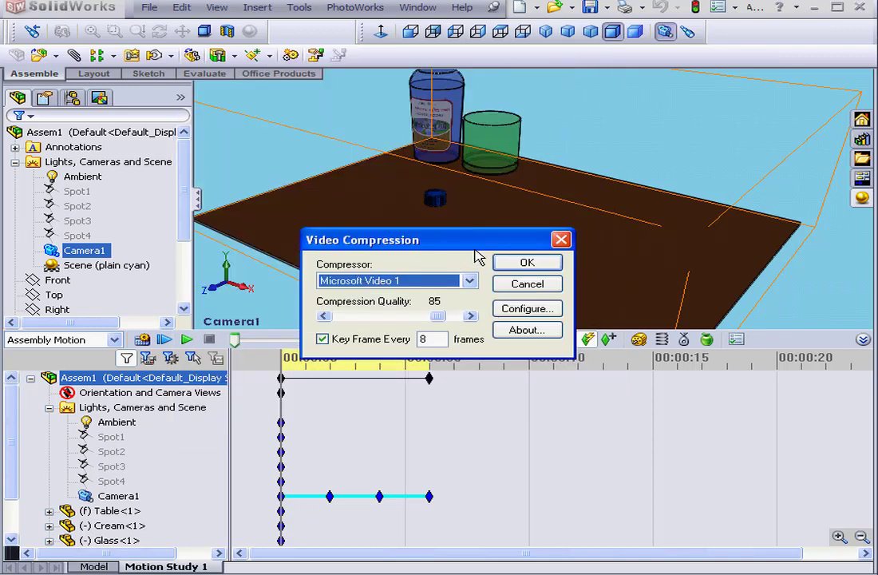
pyautogui.click(542, 266)
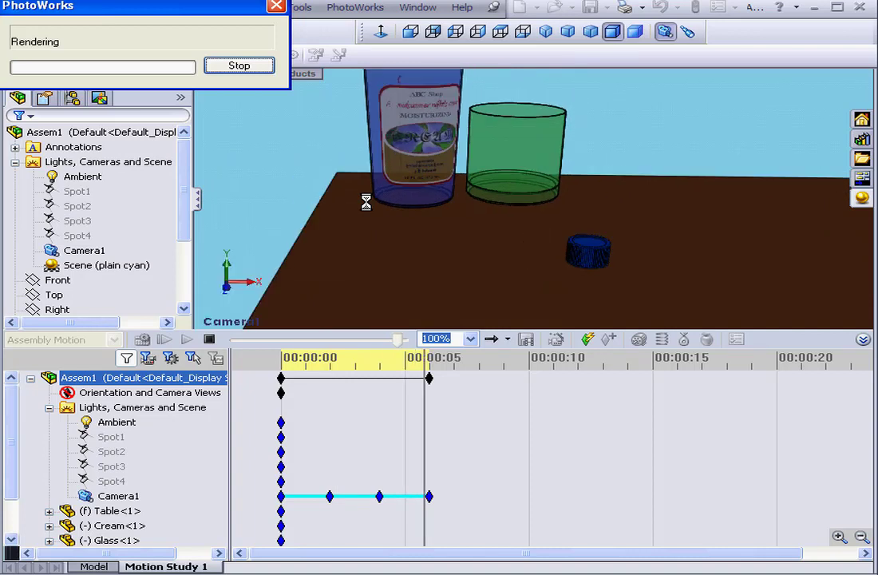
# Watch the rendered Assem1 video in Windows Media Player and scrub through to its end to examine the camera motion, reflections and focus.
pyautogui.click(290, 418)
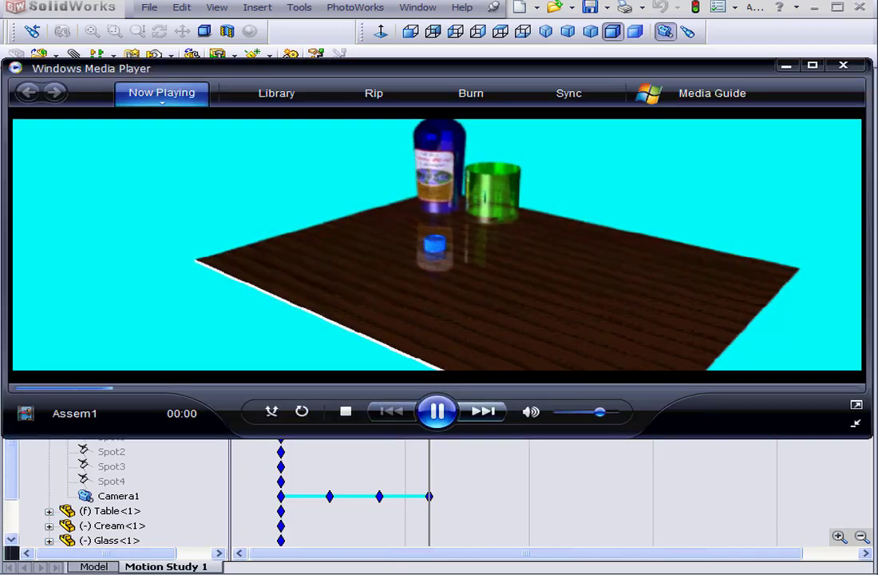
pyautogui.click(749, 481)
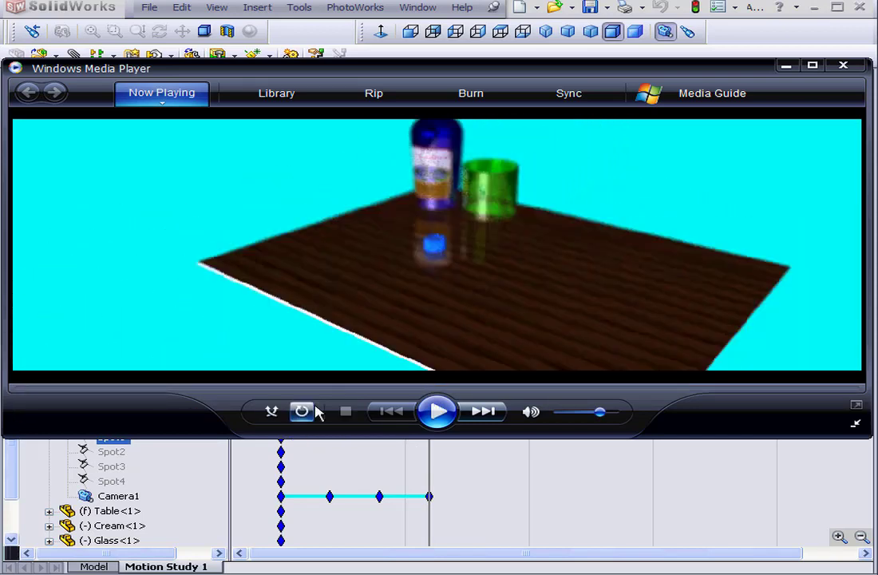
pyautogui.moveTo(26, 394); pyautogui.dragTo(440, 398)
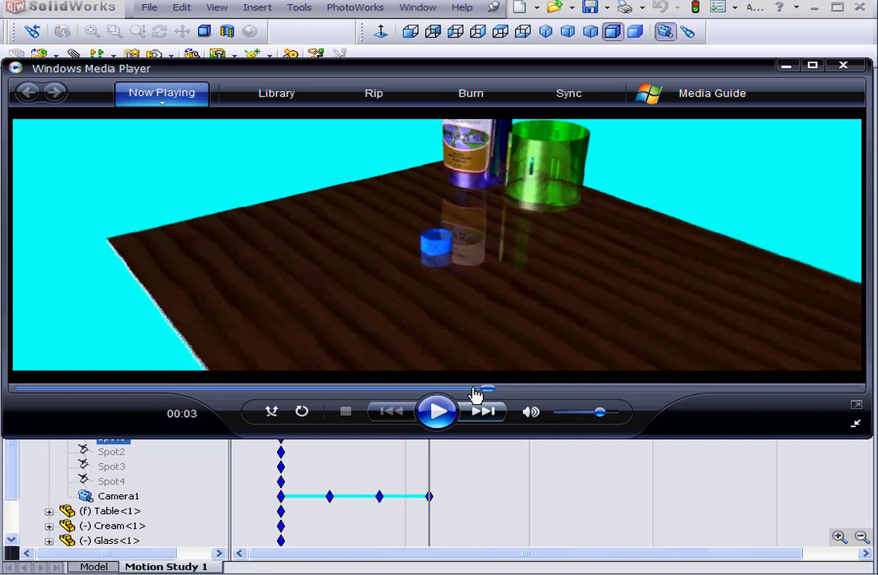
pyautogui.click(541, 395)
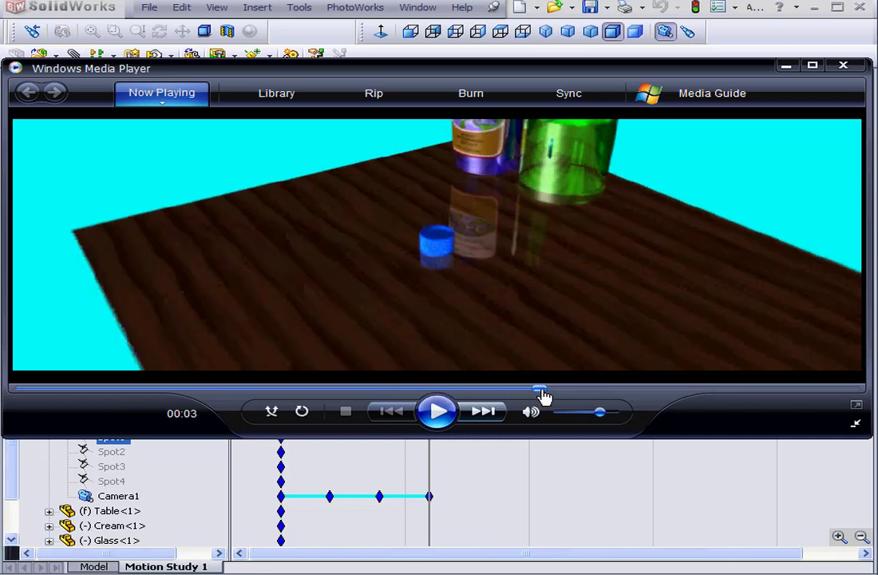
pyautogui.click(579, 398)
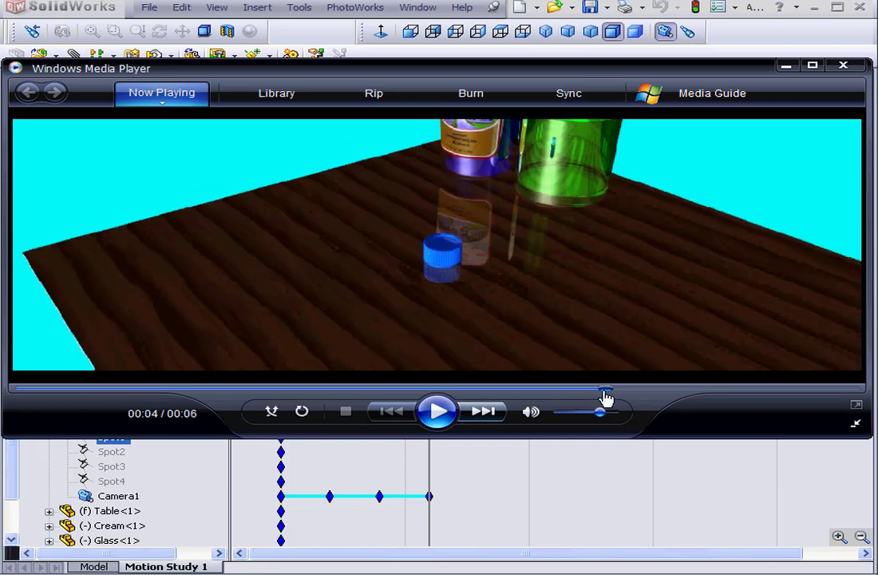
pyautogui.click(612, 396)
pyautogui.click(666, 396)
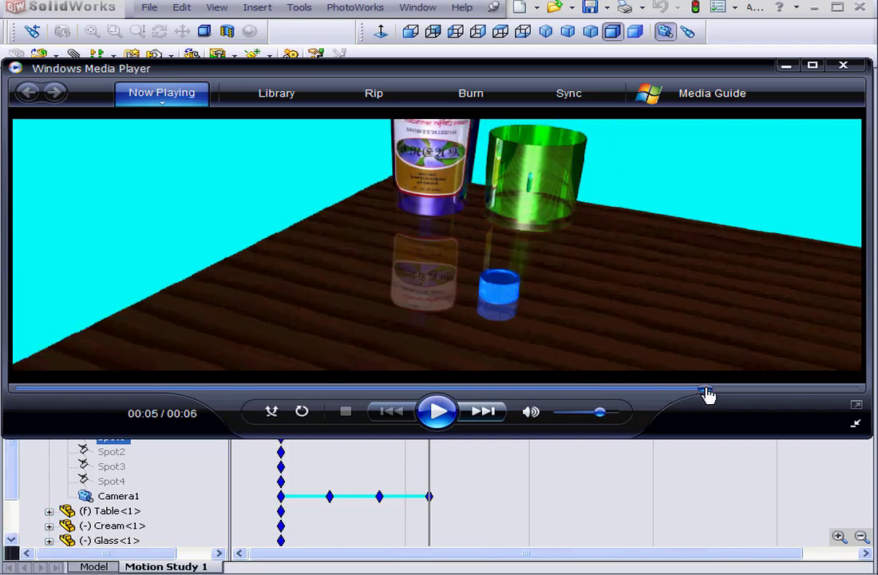
pyautogui.click(733, 397)
pyautogui.click(762, 397)
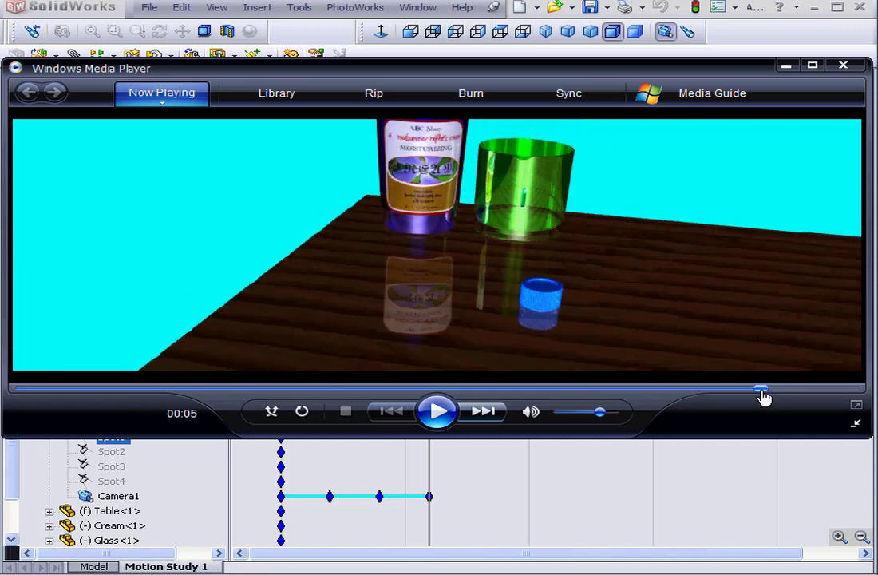
pyautogui.click(796, 396)
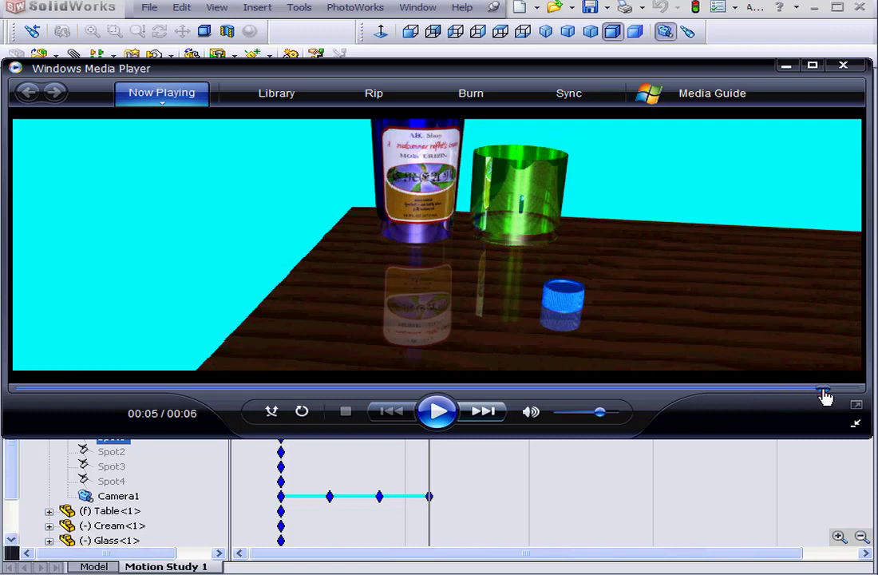
pyautogui.click(849, 396)
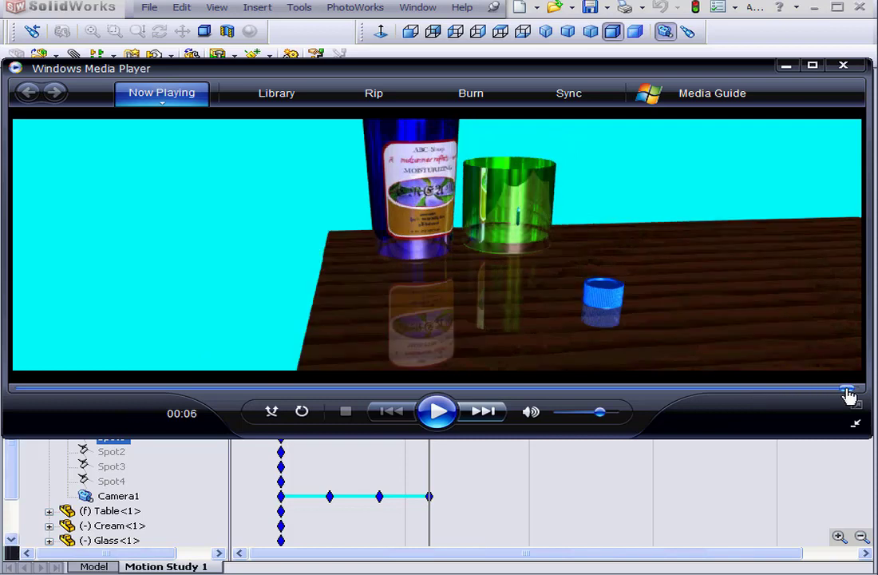